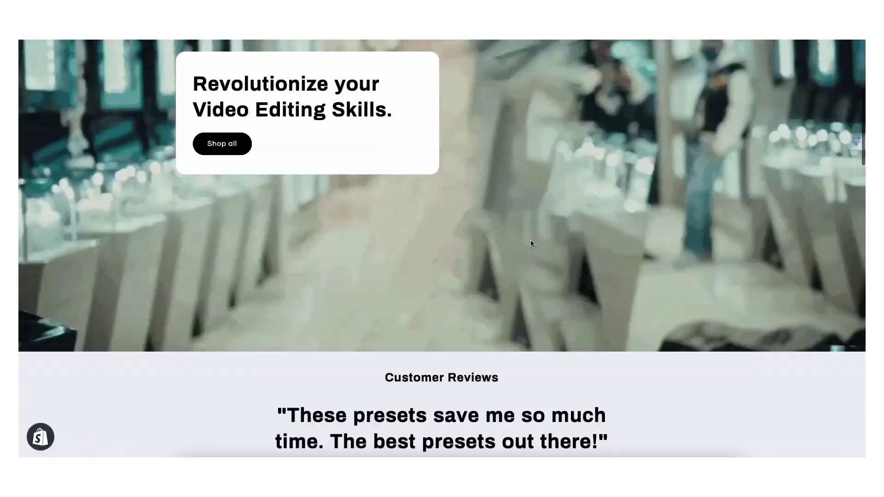
scroll(530, 243, down, 3)
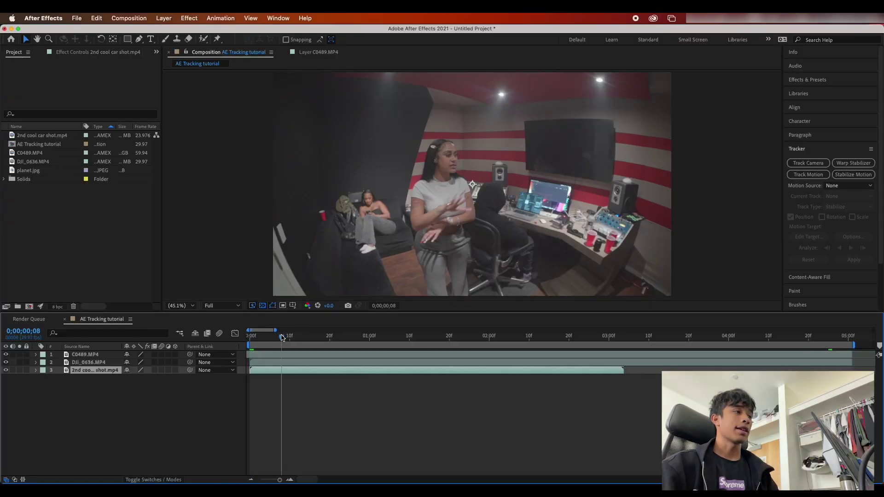
Toggle the visibility of the C0489.MP4 layer to view the clips beneath it, and play the composition
click(6, 355)
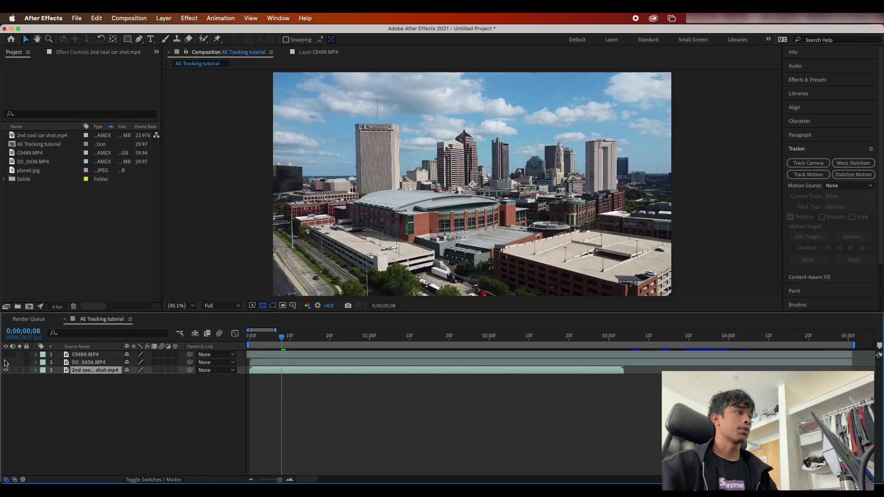
click(6, 355)
key(space)
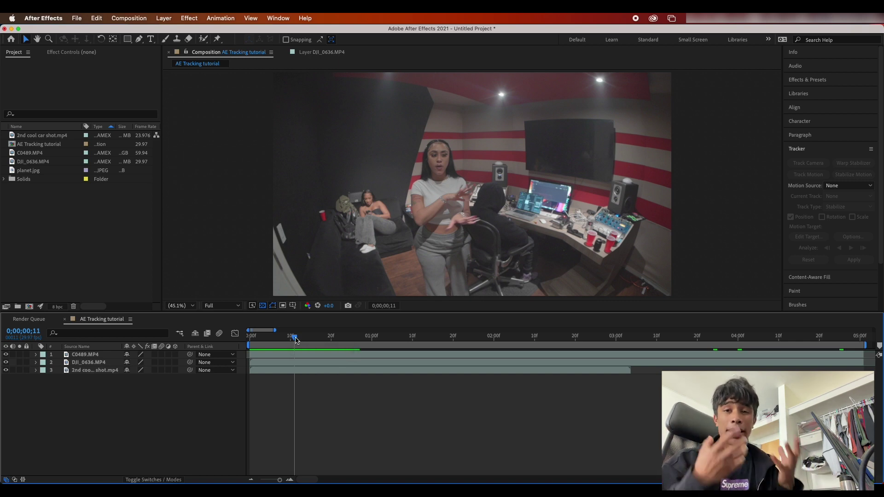
Start a Stabilize Motion track on the C0489.MP4 layer
click(279, 357)
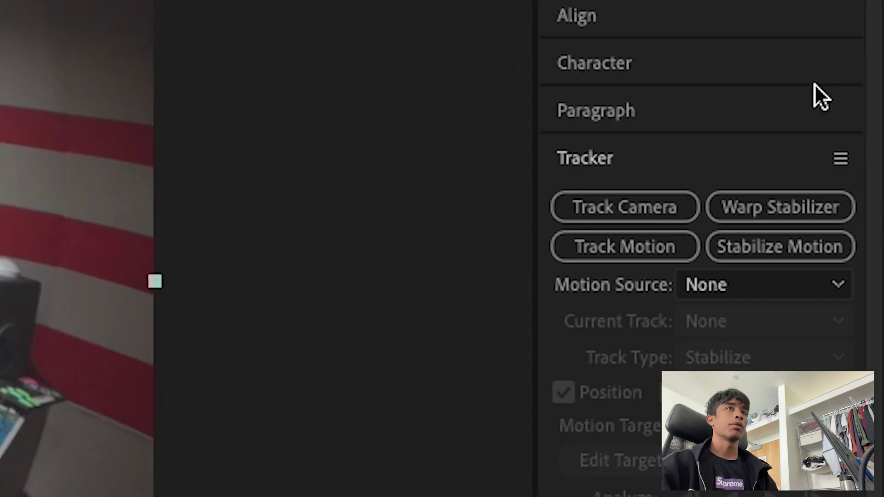
click(816, 147)
click(706, 147)
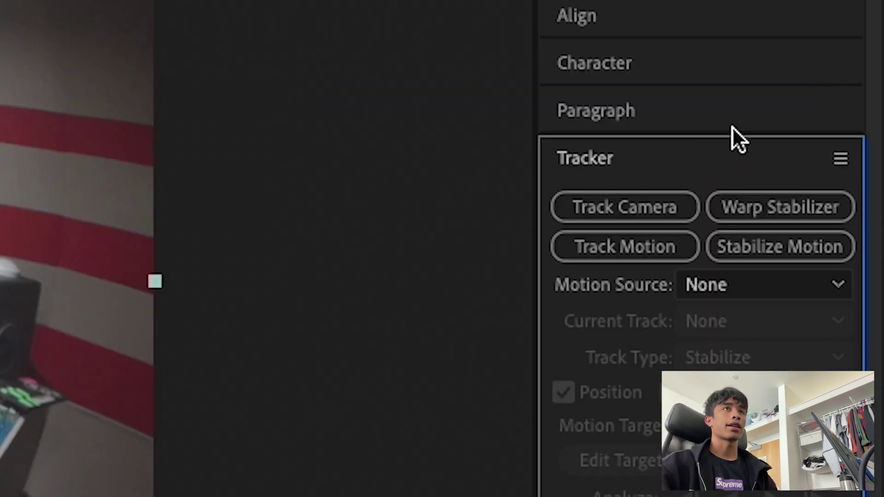
click(276, 16)
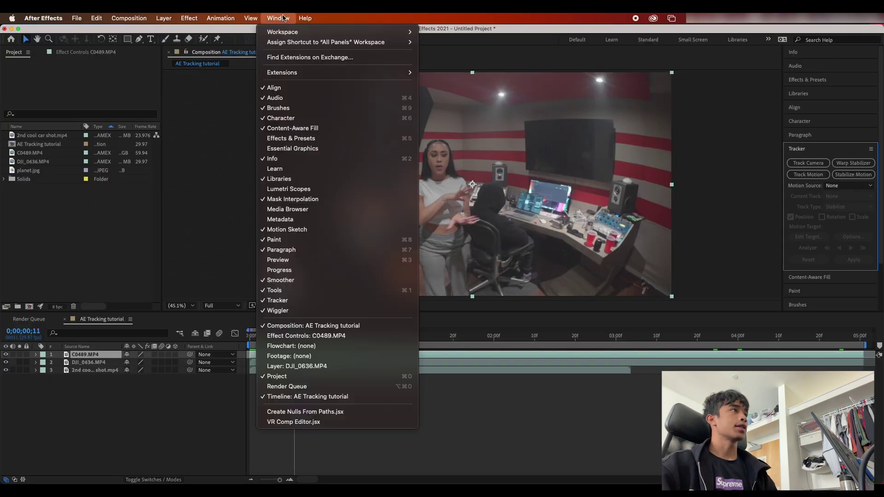
mouse_move(188, 43)
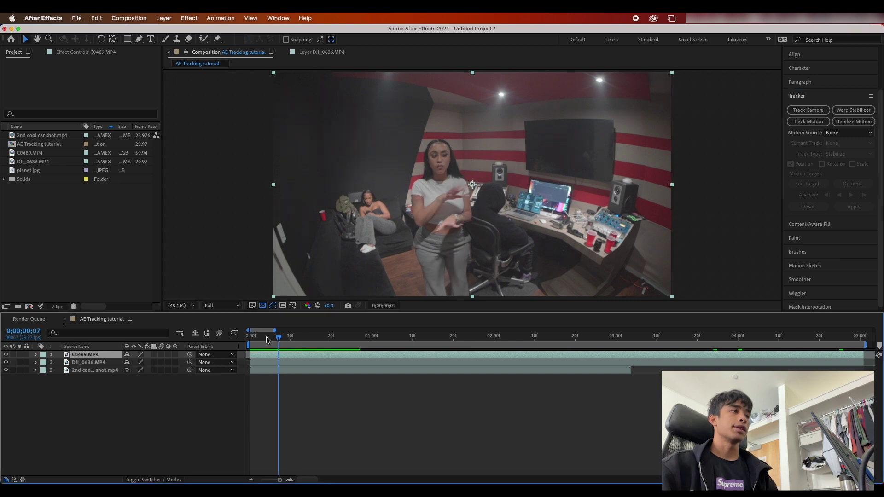
click(853, 121)
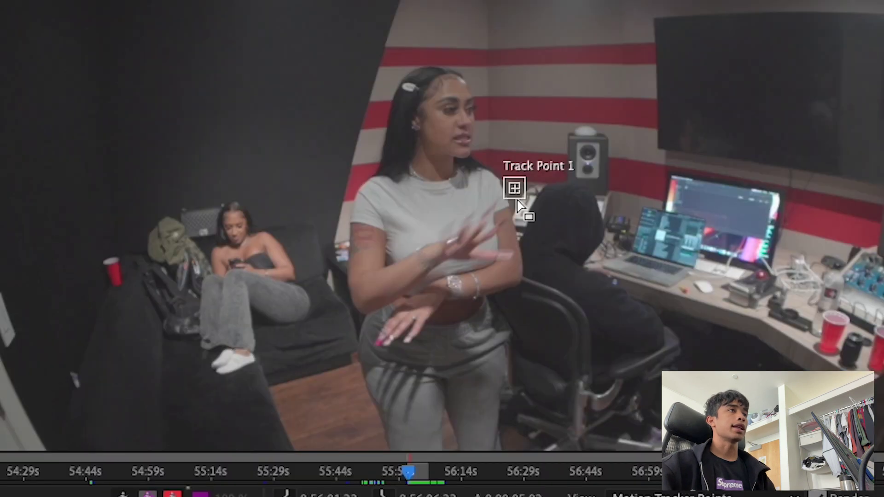
Place Track Point 1 on the standing woman's nose at the clip's first frame
drag(515, 192, 421, 65)
mouse_move(510, 193)
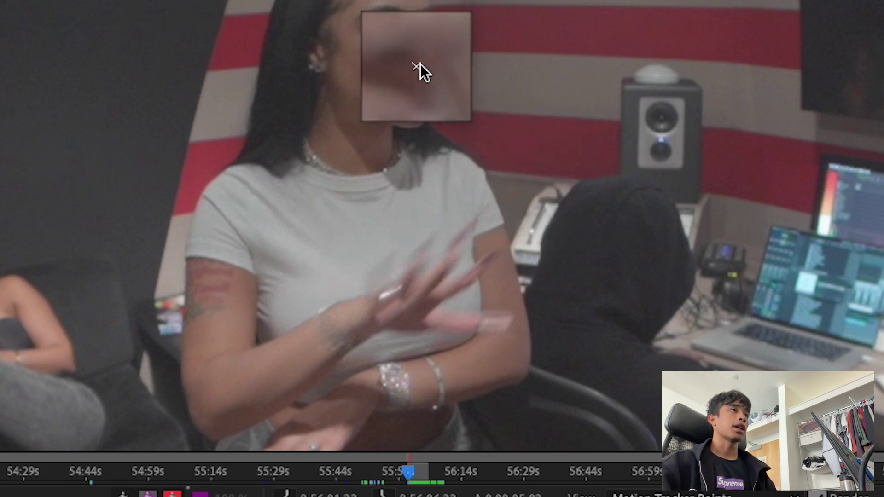
key(period)
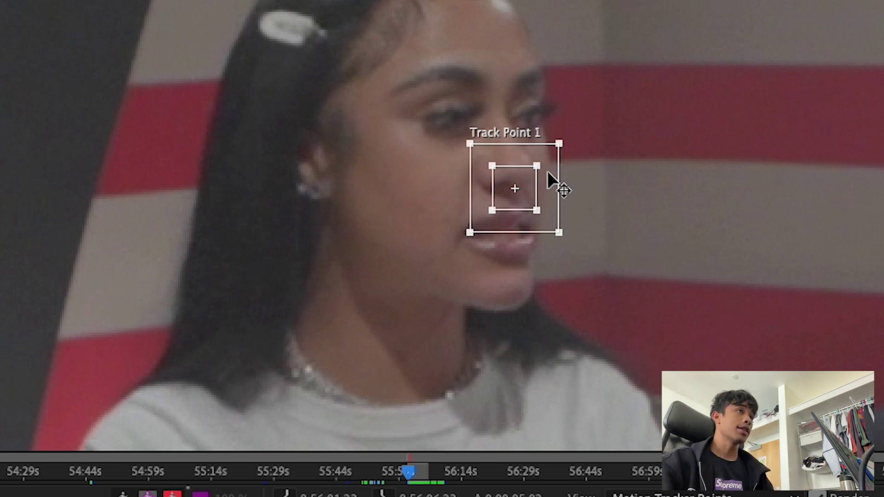
key(period)
key(comma)
drag(523, 189, 522, 170)
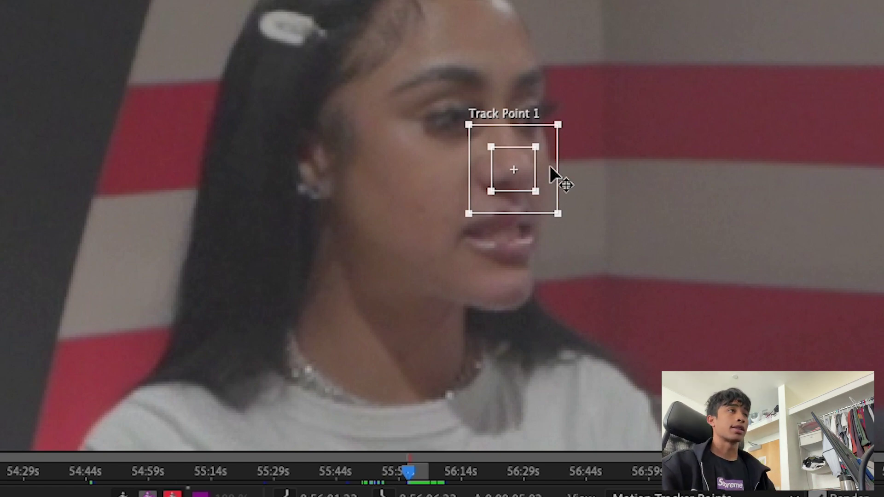
Resize the track point's feature region to about 30 × 23 and its search region to about 79 × 43 around the nose
drag(556, 212, 616, 220)
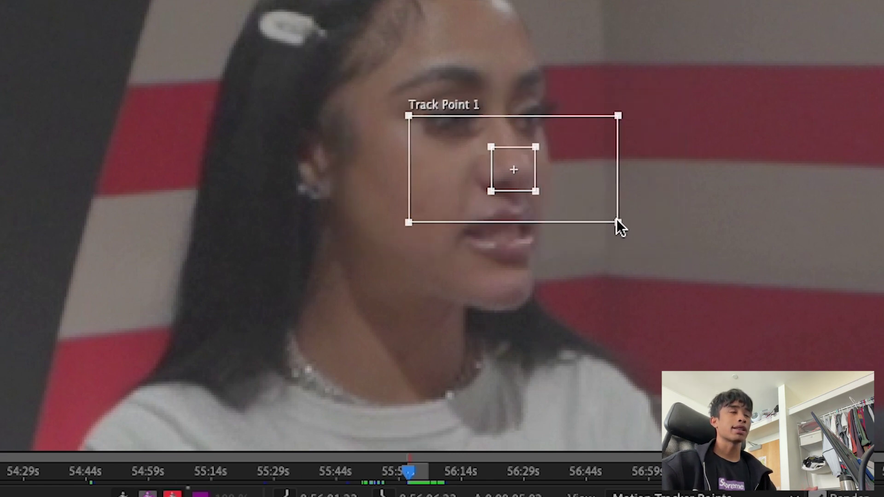
mouse_move(490, 191)
mouse_down()
mouse_move(471, 198)
mouse_move(482, 199)
mouse_up()
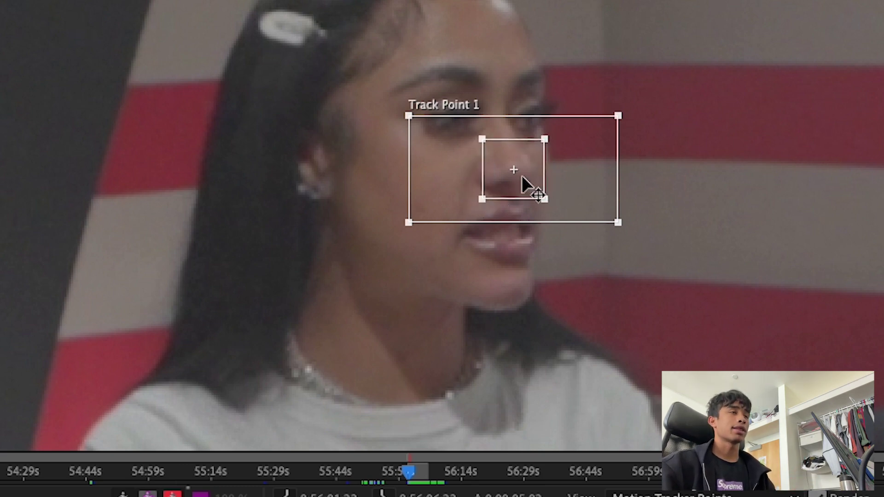
click(517, 190)
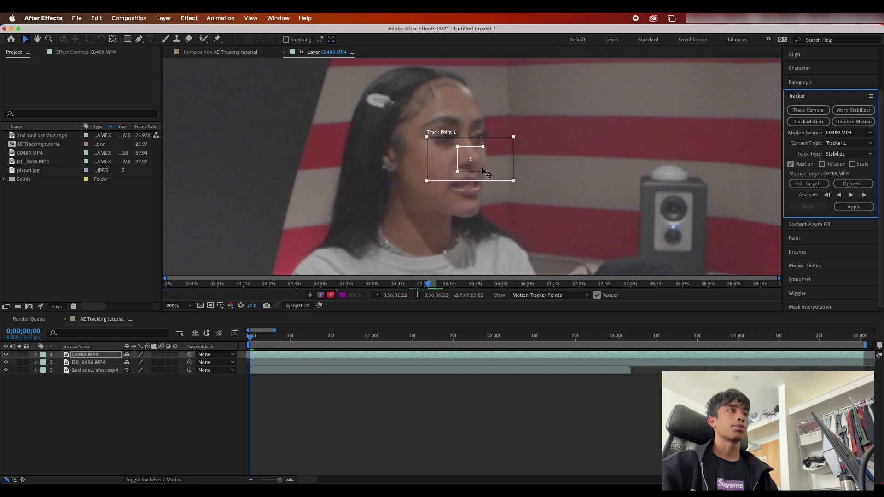
drag(483, 172, 482, 170)
drag(428, 138, 433, 139)
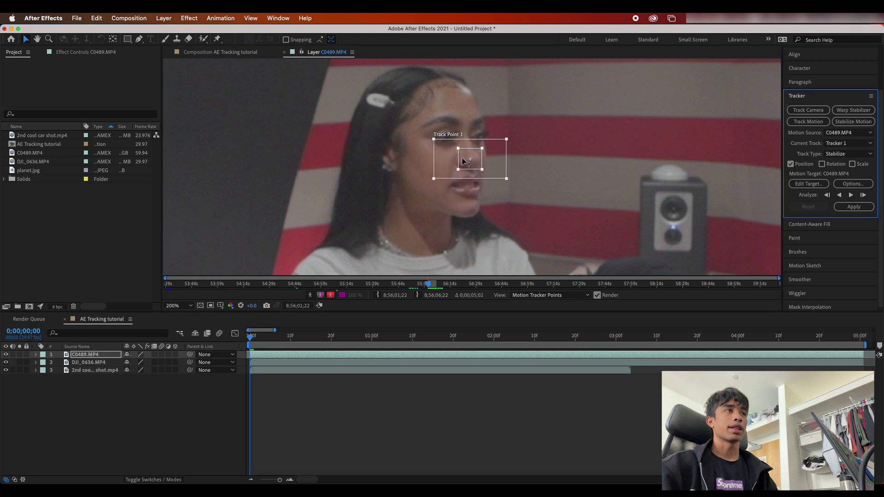
drag(459, 169, 456, 170)
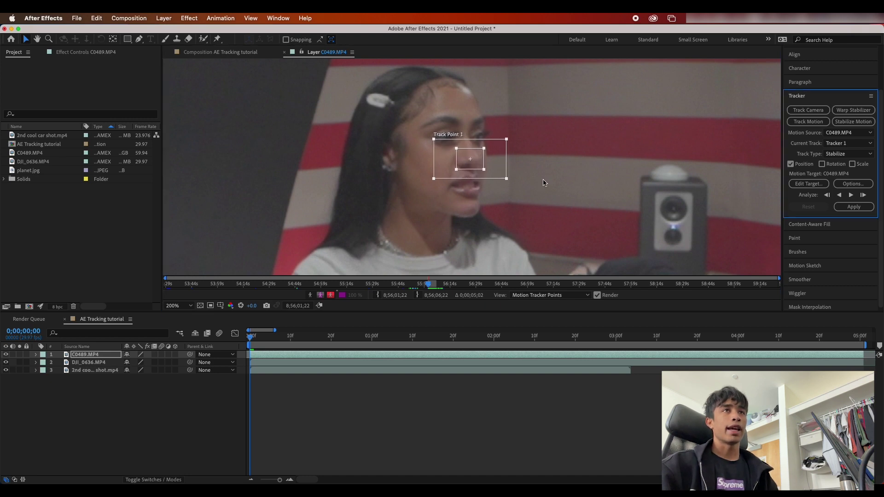
Analyze the nose track forward through the whole clip, and scrub back to the first frame to check the tracked path
click(251, 340)
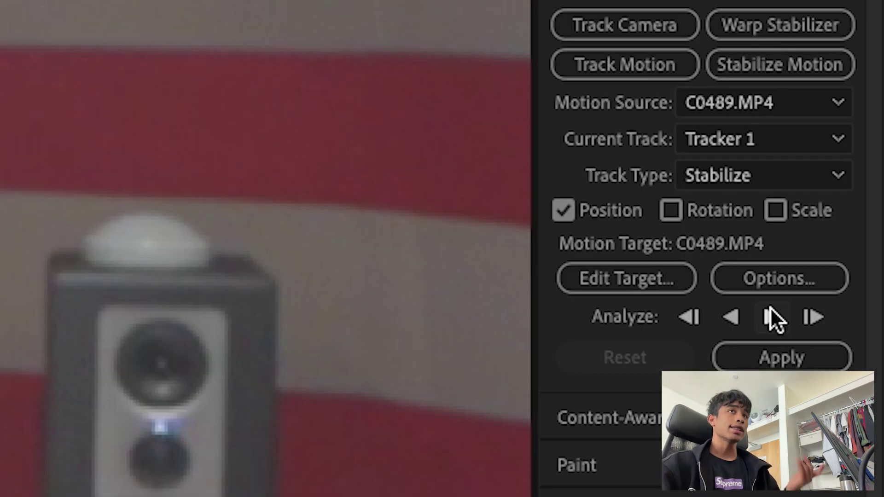
click(851, 195)
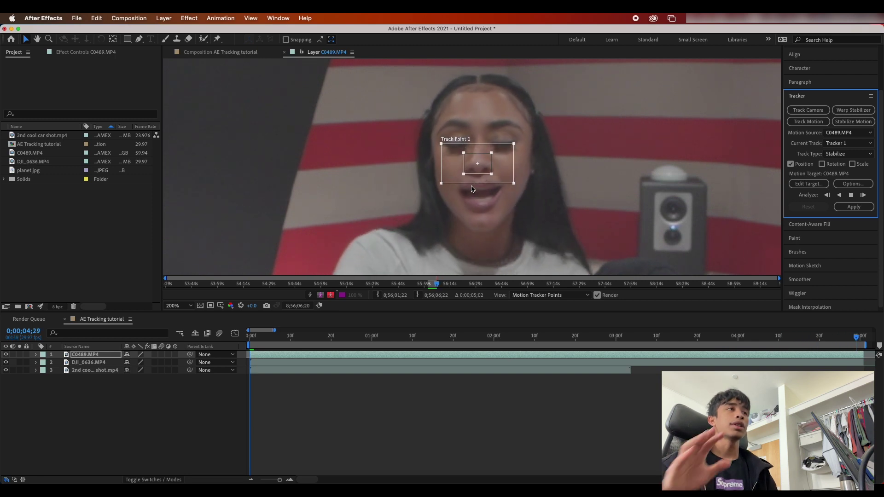
key(space)
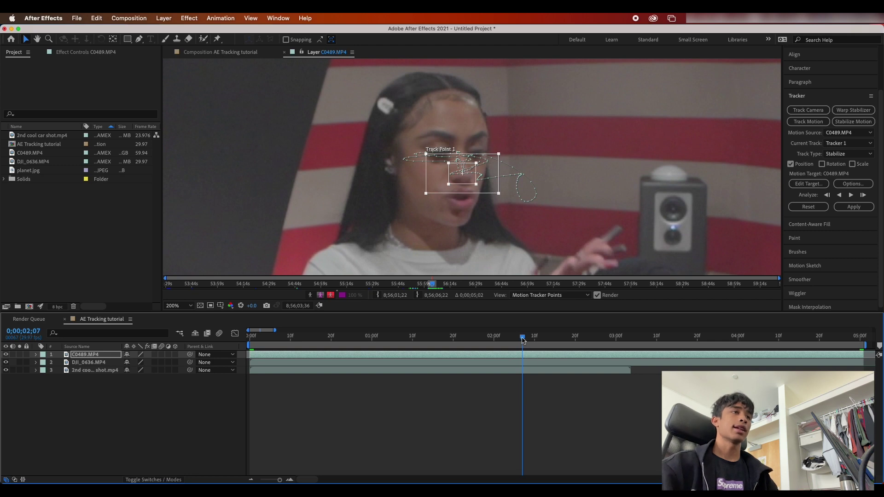
drag(525, 340, 242, 379)
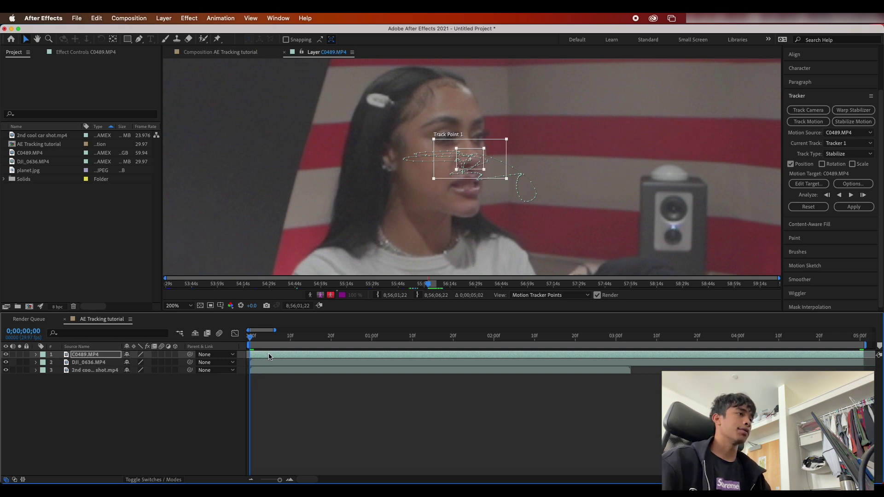
drag(279, 335, 250, 361)
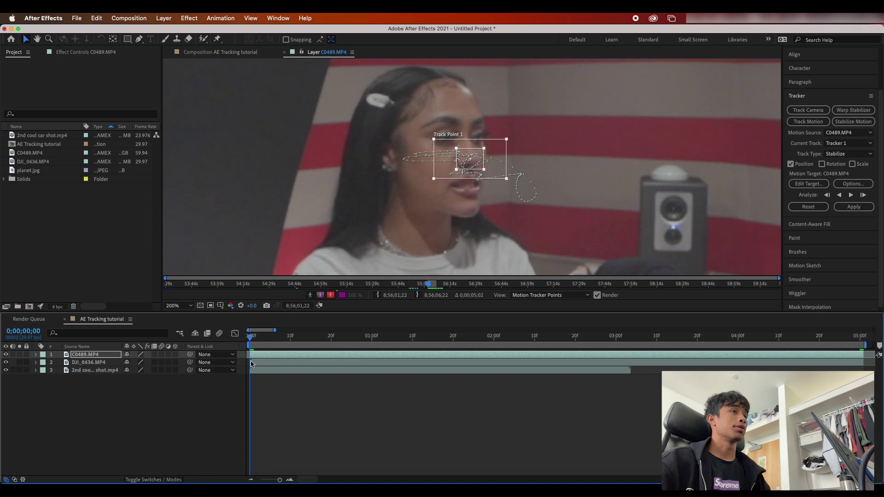
Keep the track type as Stabilize and apply the tracking data to C0489.MP4 in the X and Y dimensions
click(849, 156)
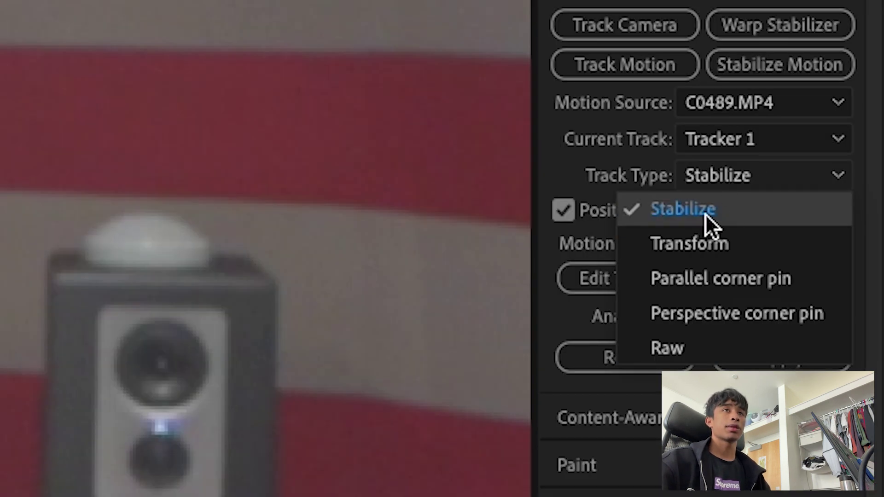
click(708, 212)
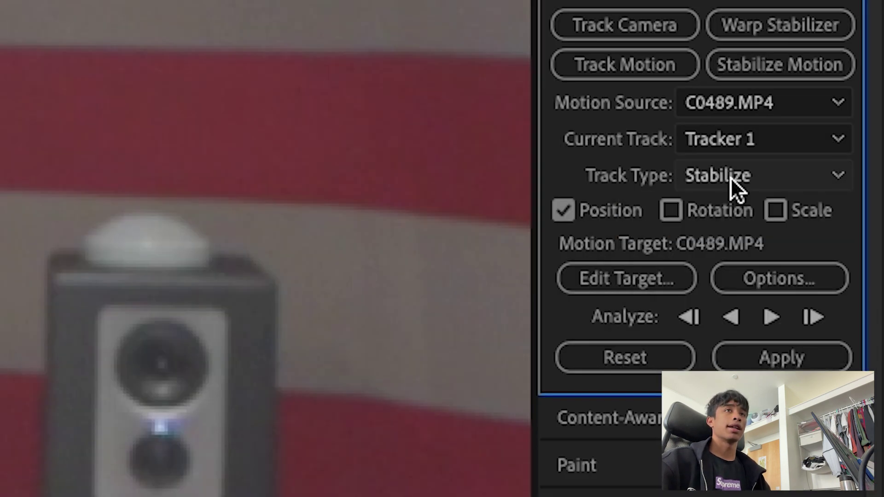
click(772, 351)
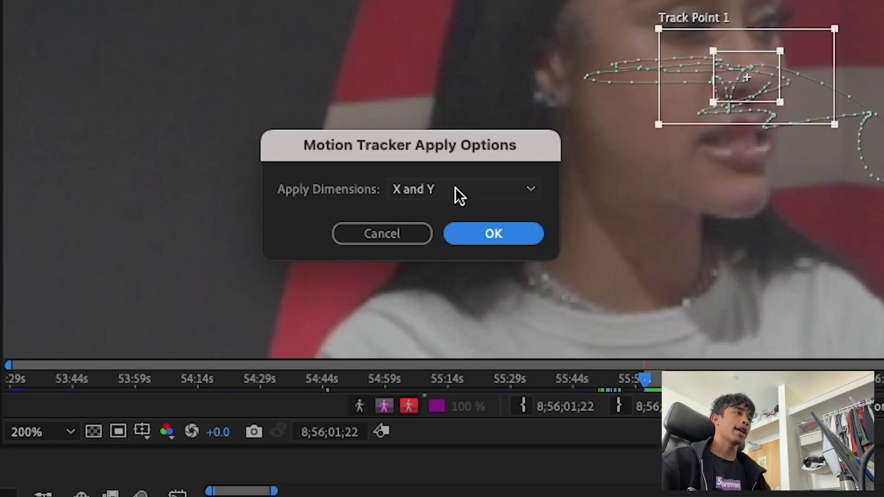
click(515, 234)
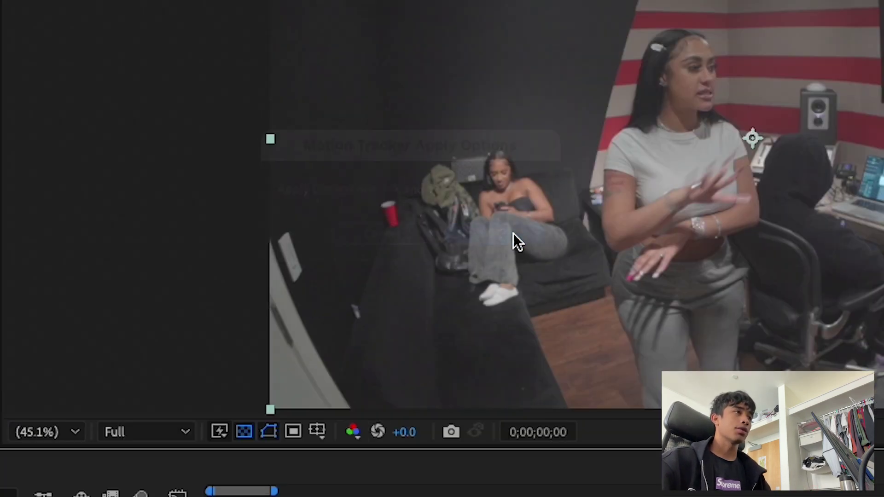
Play back sections of the stabilized clip to check the face lock, hiding the two layers beneath it
key(space)
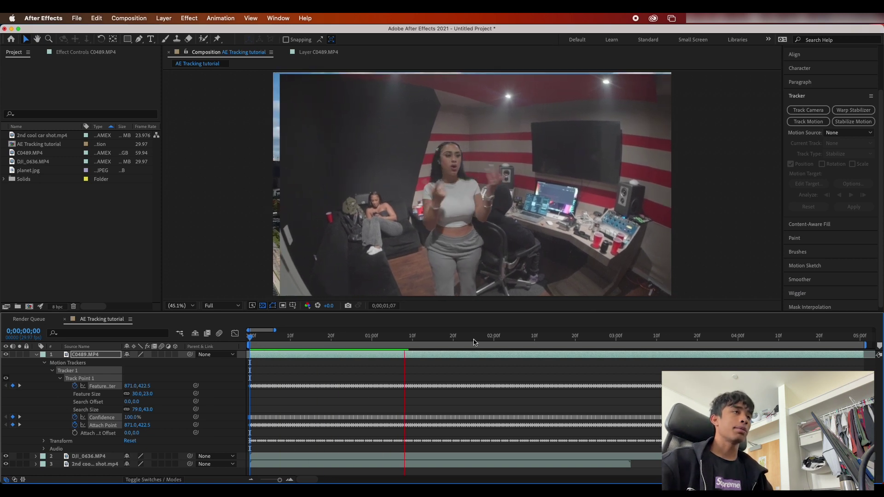
key(space)
drag(436, 340, 497, 338)
key(space)
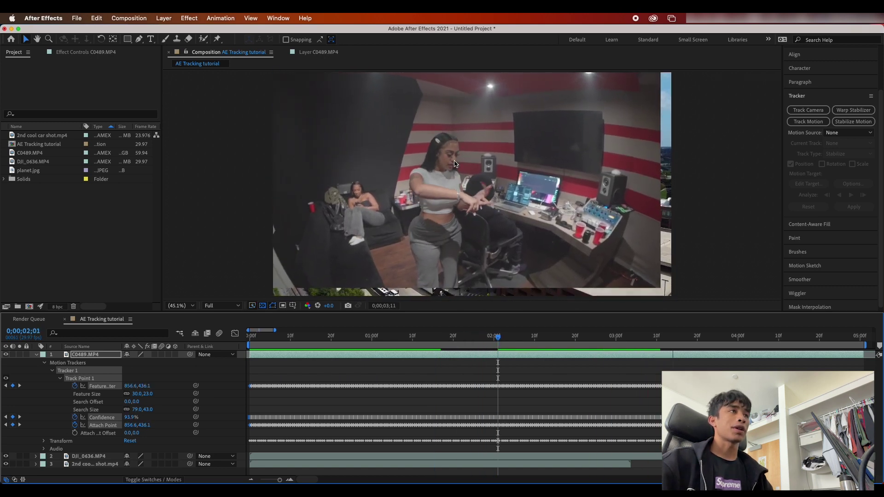
key(space)
key(space)
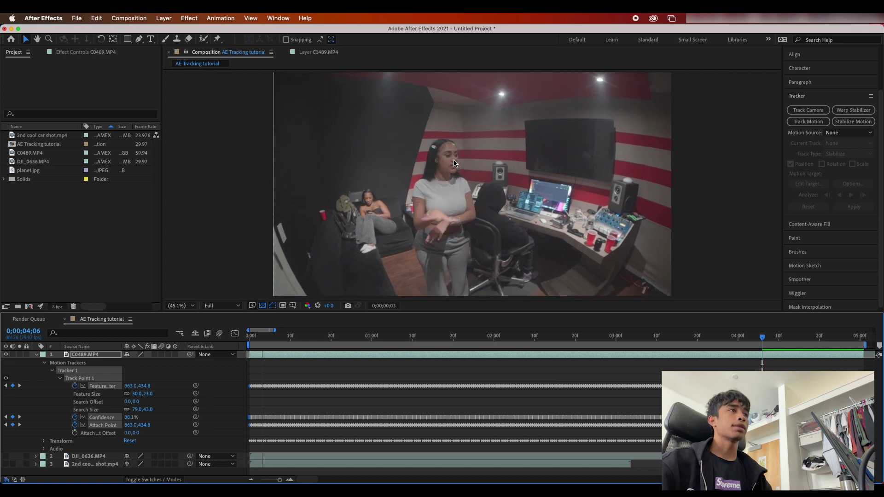
key(space)
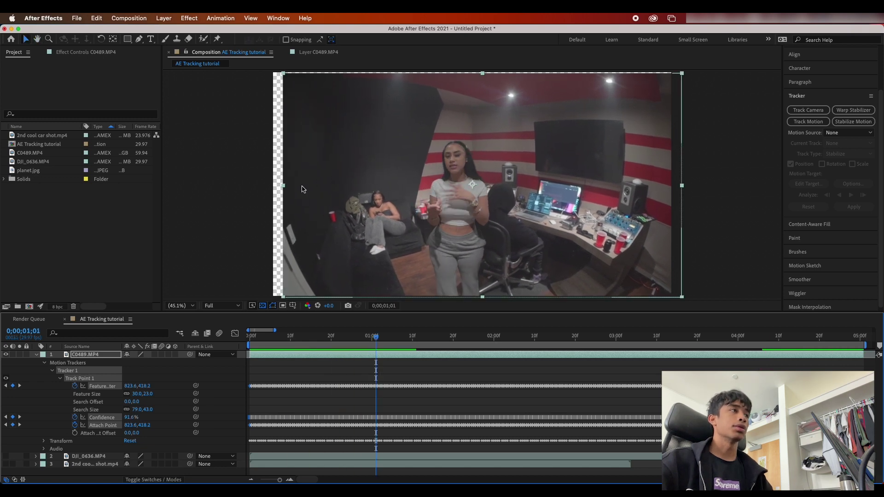
Enlarge and reposition the C0489.MP4 layer in the composition so it covers the empty edges of the frame
drag(283, 188, 224, 186)
drag(379, 192, 400, 188)
scroll(802, 72, up, 3)
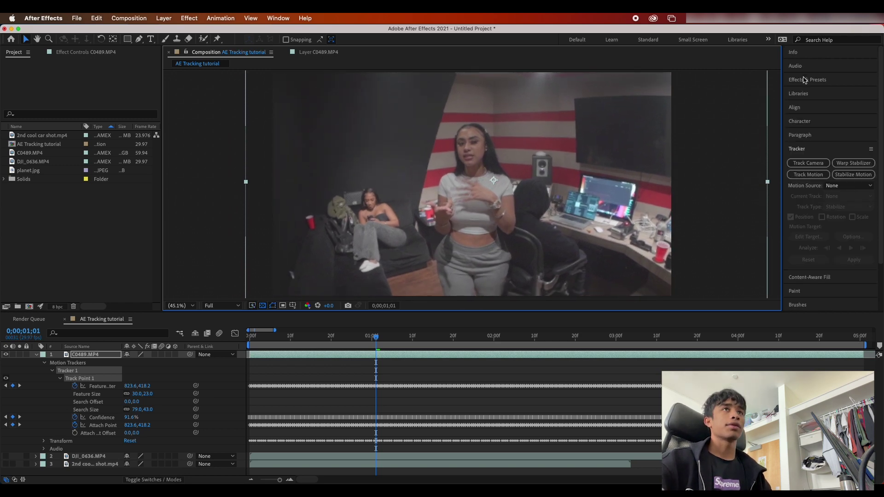
Find CC Radial Blur by searching the effects for "radial" and apply it to the C0489.MP4 clip
click(806, 80)
click(809, 90)
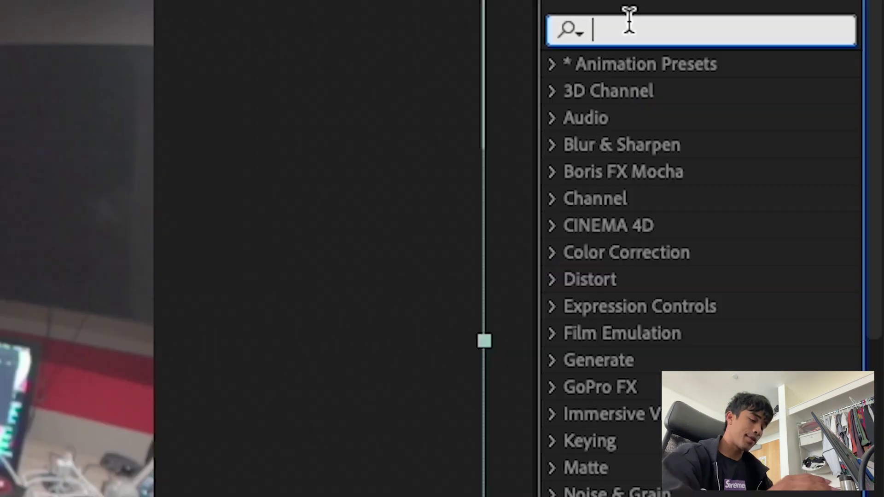
text(radialk)
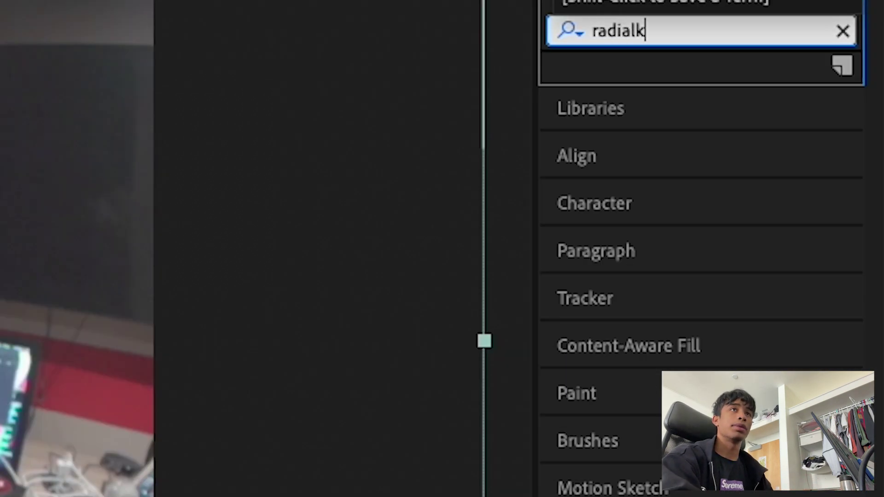
key(BackSpace)
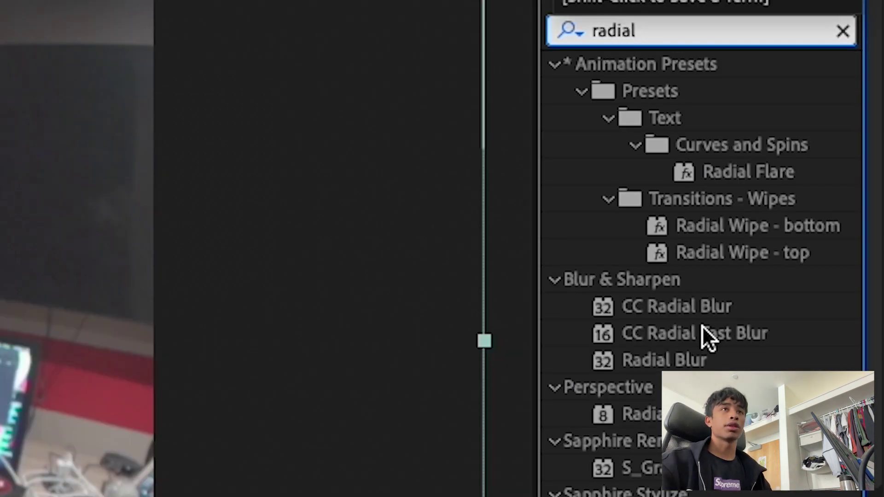
scroll(720, 292, down, 3)
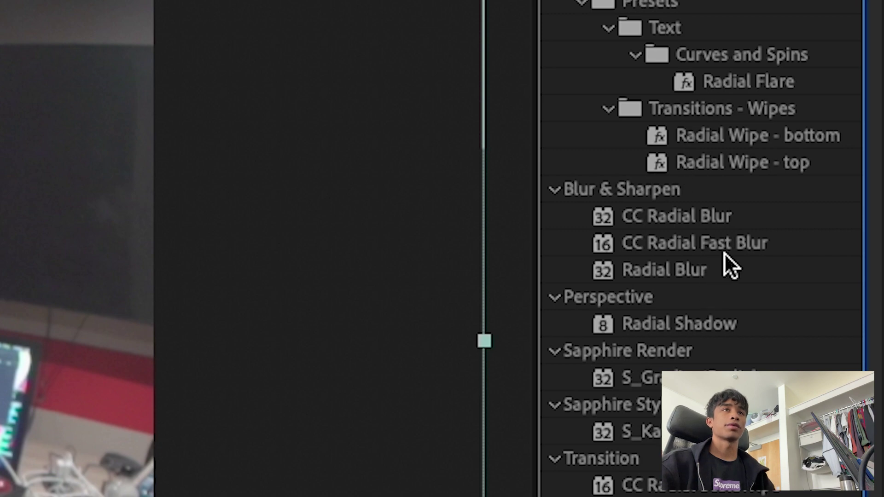
drag(684, 215, 0, 496)
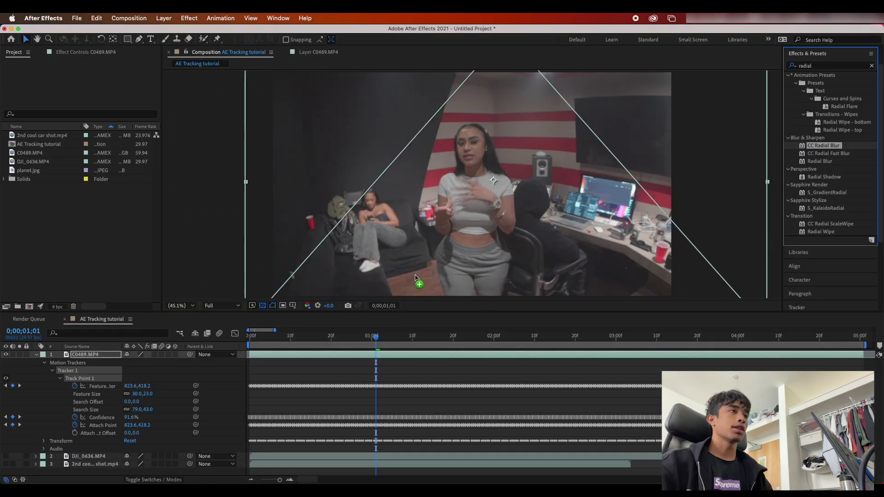
drag(441, 230, 441, 227)
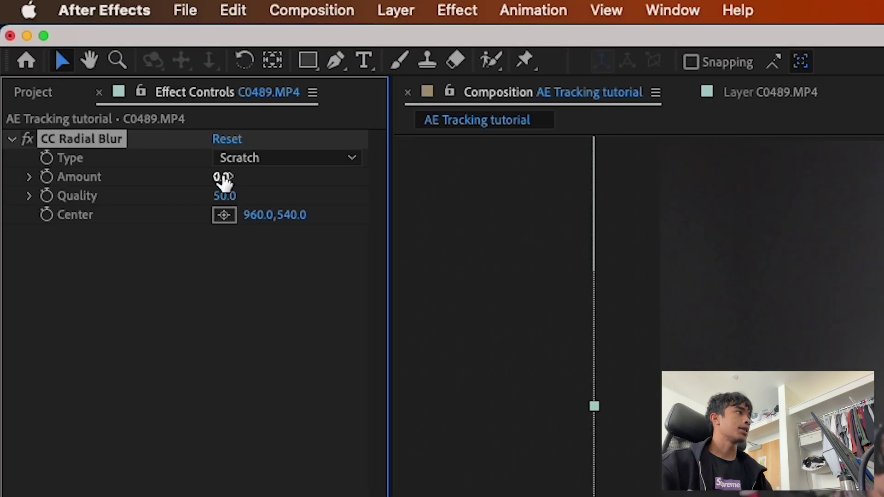
Set the CC Radial Blur amount to 4.0 and move its center onto the woman's face, about 817.6, 412.9
drag(92, 87, 91, 87)
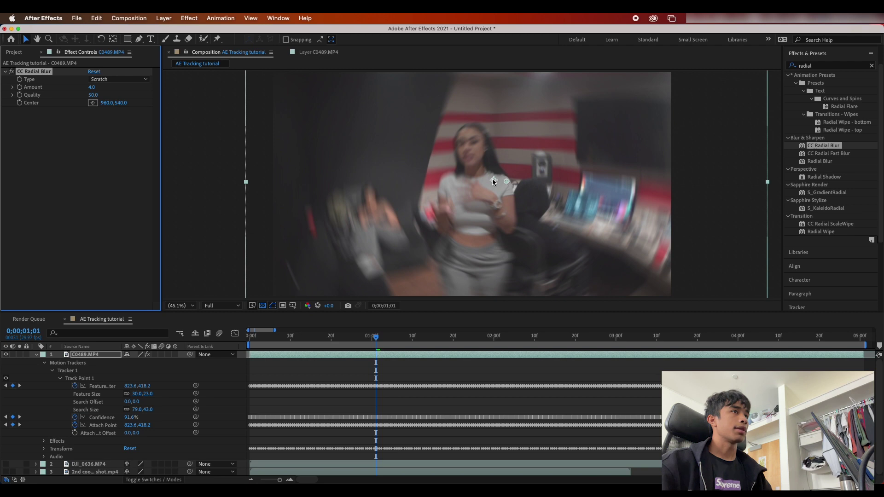
drag(493, 181, 461, 150)
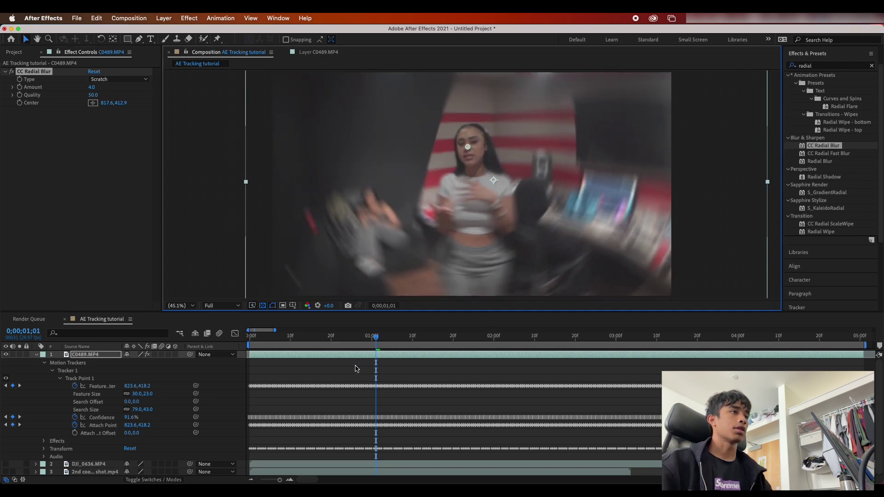
Play the blurred clip from the first frame and jump through the timeline to check the blur around the face
click(427, 353)
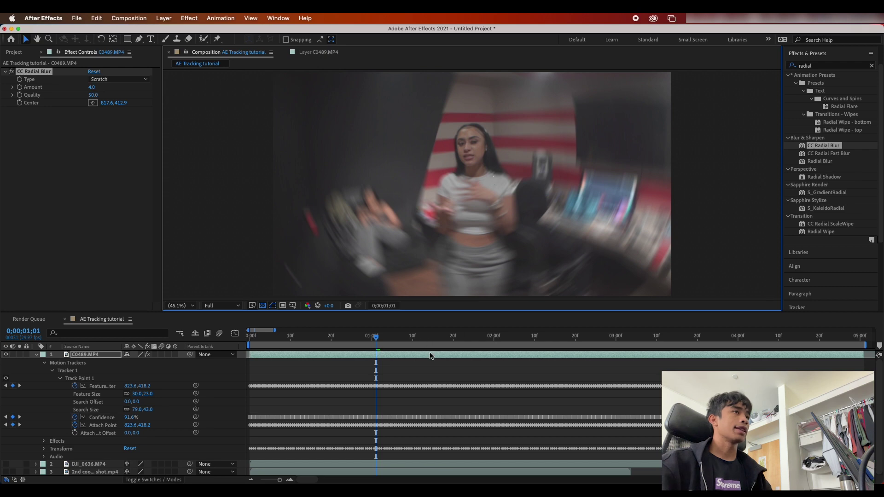
click(433, 359)
key(Home)
key(space)
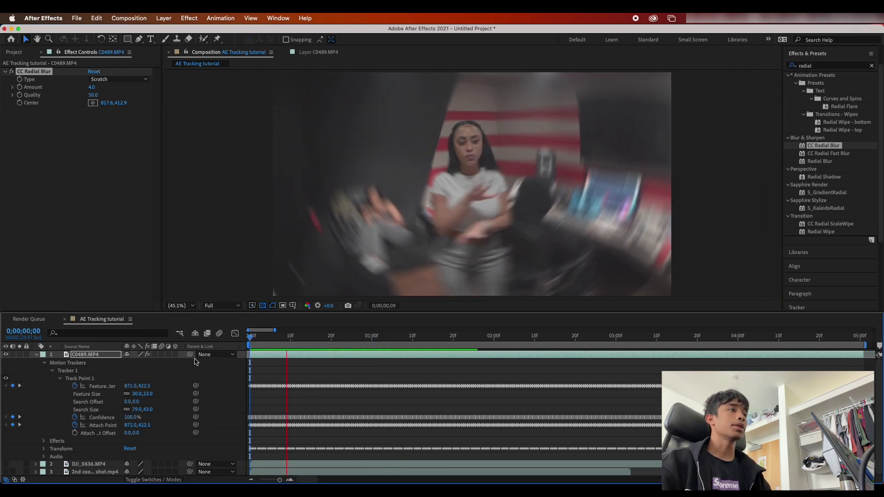
key(space)
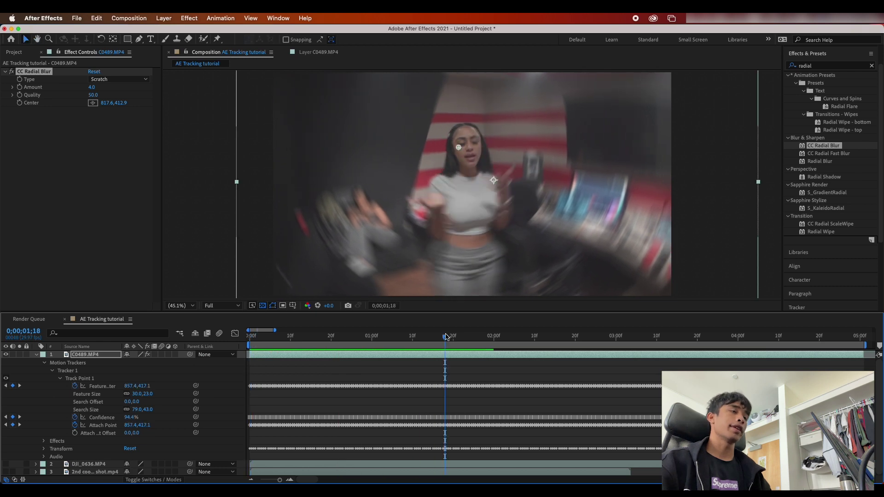
click(372, 336)
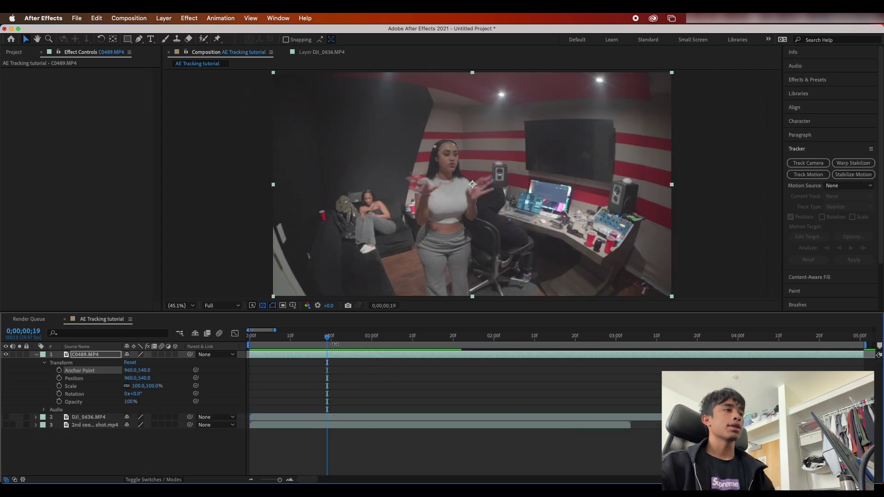
Start Track Motion on the unstabilized C0489.MP4 at the first frame and place Track Point 1 over the woman's nose
drag(335, 344, 171, 349)
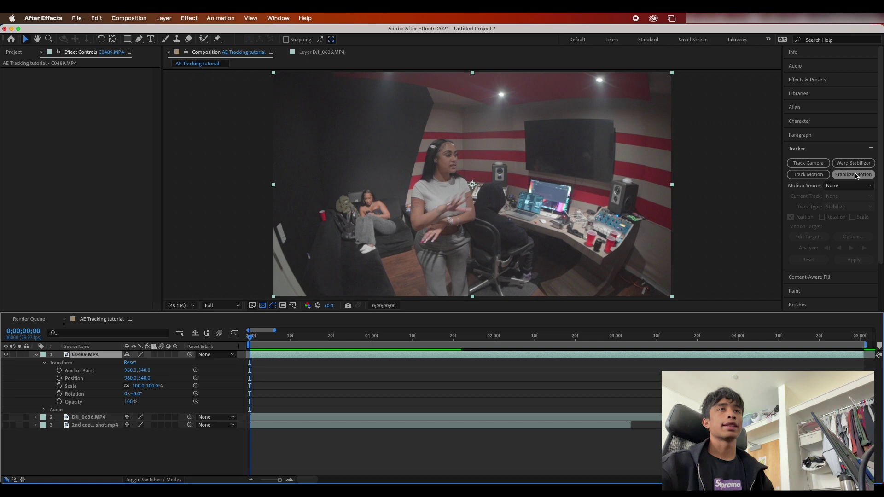
click(815, 175)
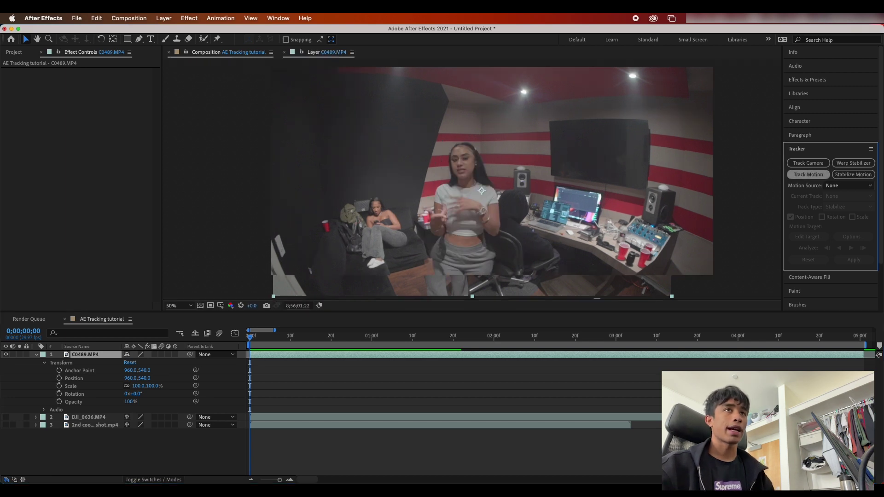
key(period)
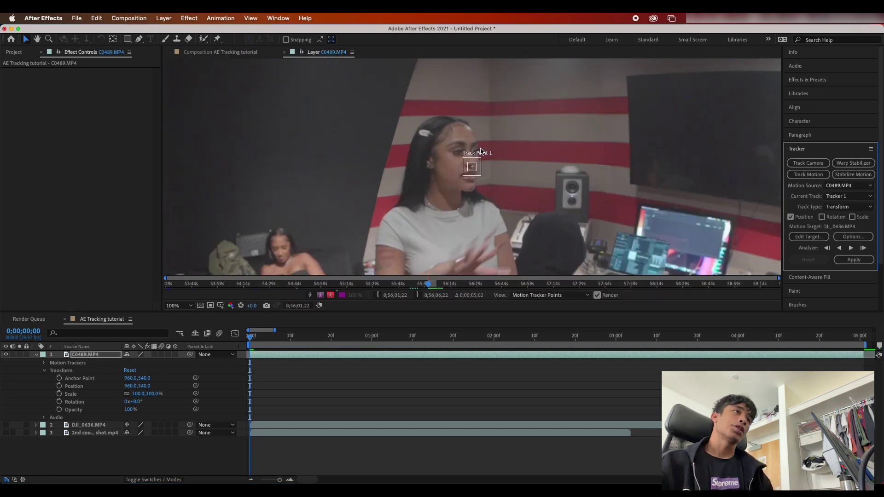
scroll(432, 225, down, 4)
scroll(559, 249, up, 4)
click(558, 249)
drag(558, 249, 567, 252)
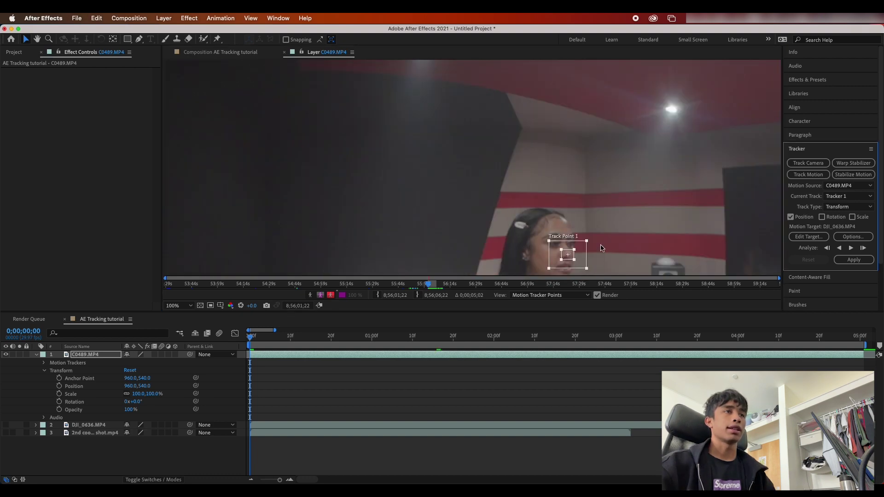
key(period)
drag(483, 181, 481, 179)
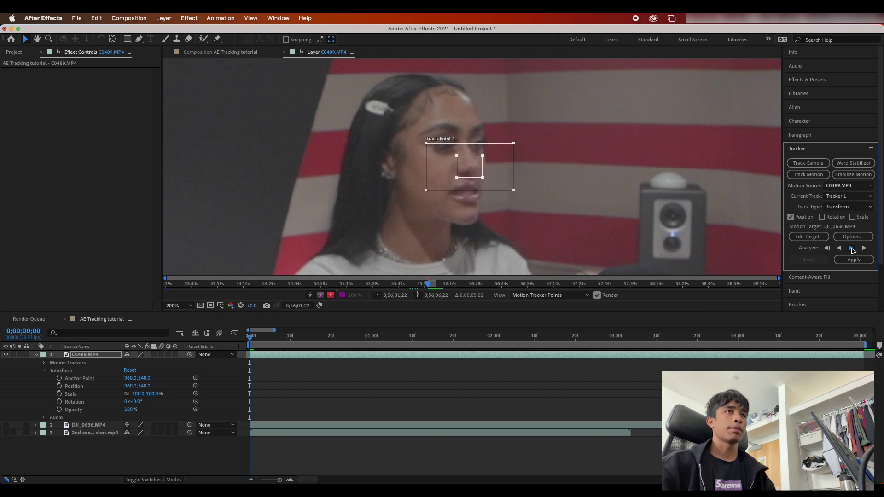
Analyze the motion track forward through the whole clip, and scrub back over the frames to check the tracked path
click(851, 249)
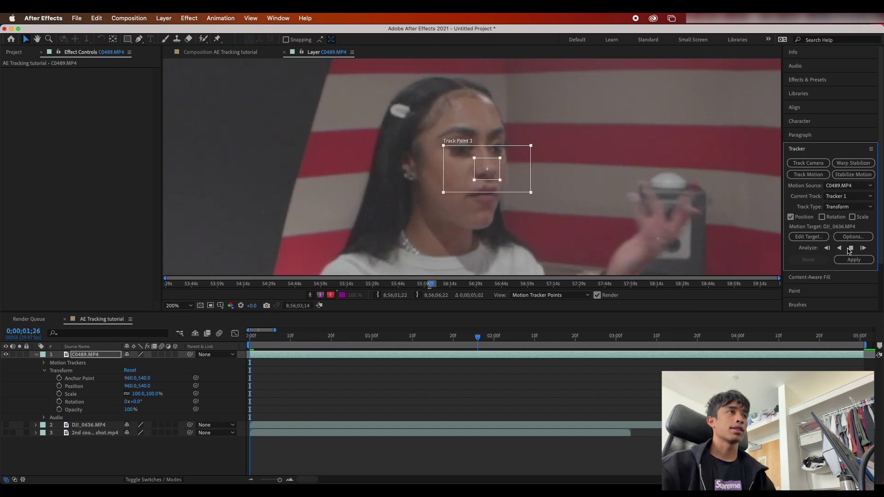
drag(861, 340, 251, 338)
click(343, 336)
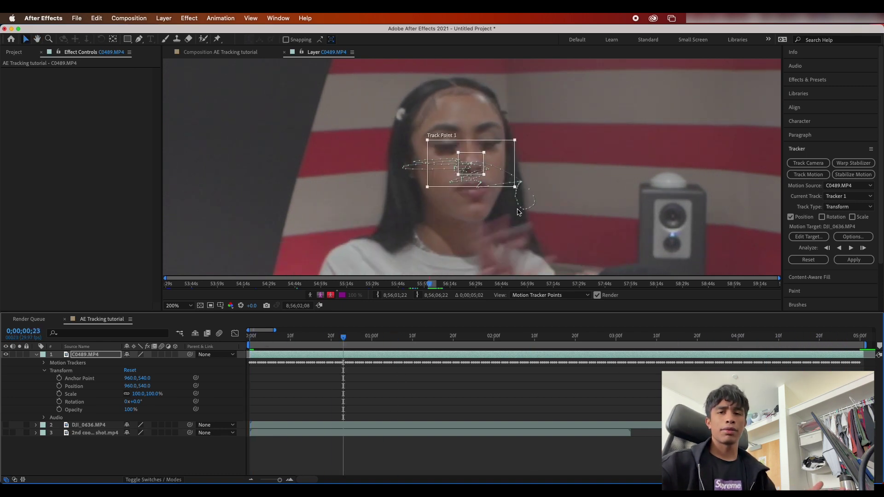
Create a new null object in the AE Tracking tutorial composition
click(164, 17)
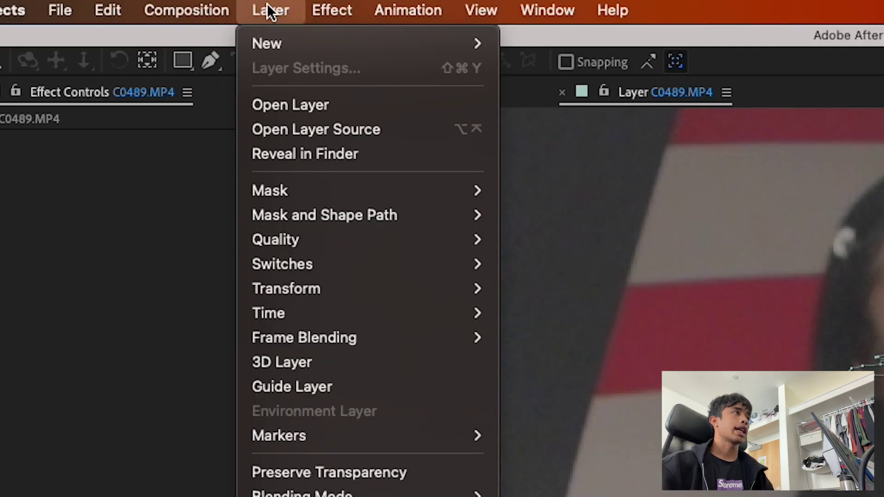
mouse_move(266, 32)
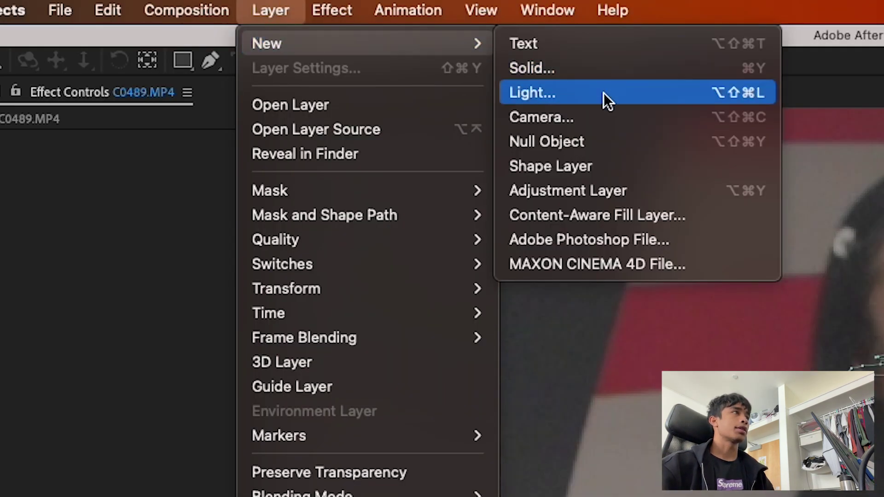
click(608, 145)
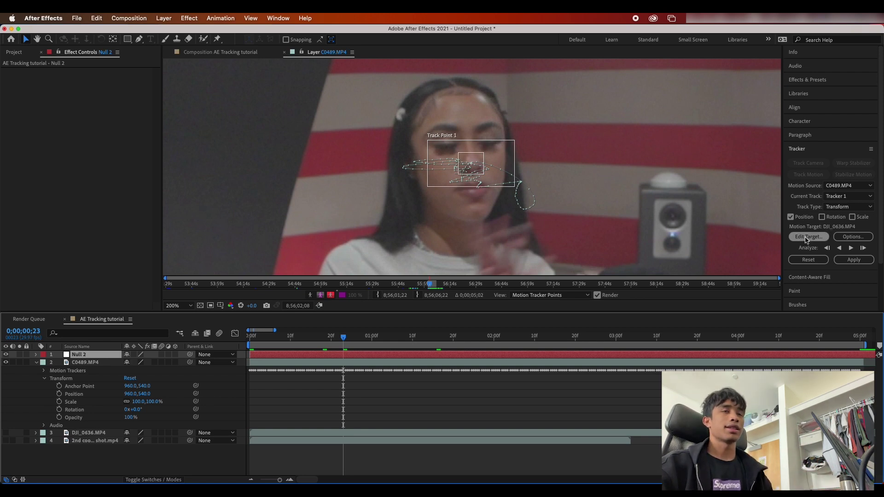
Set Null 2 as the motion target of the C0489.MP4 track and apply the tracking data in the X and Y dimensions
click(85, 363)
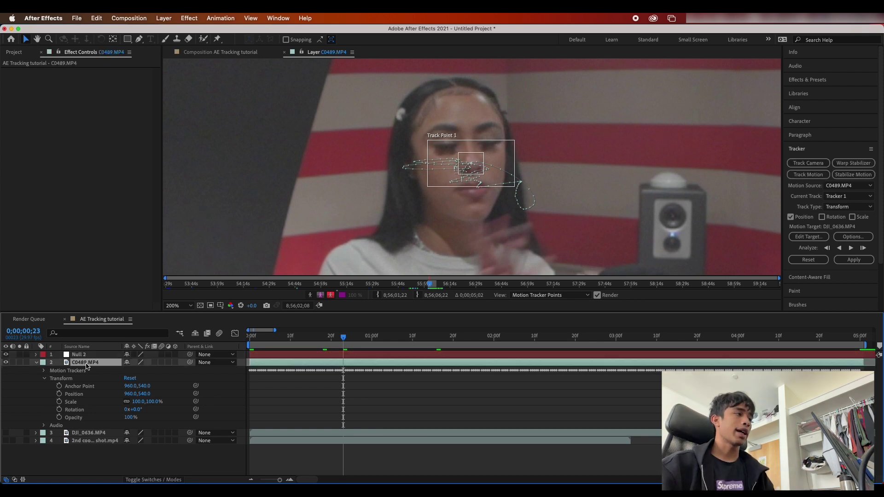
click(793, 240)
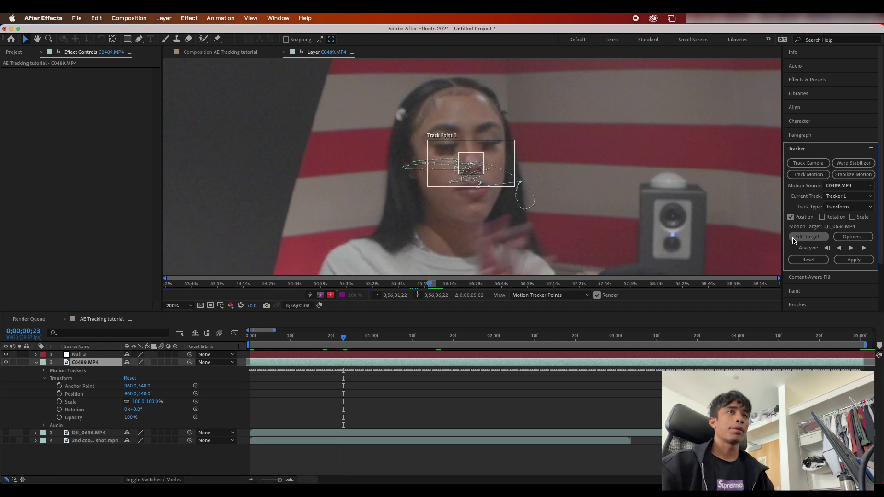
click(372, 201)
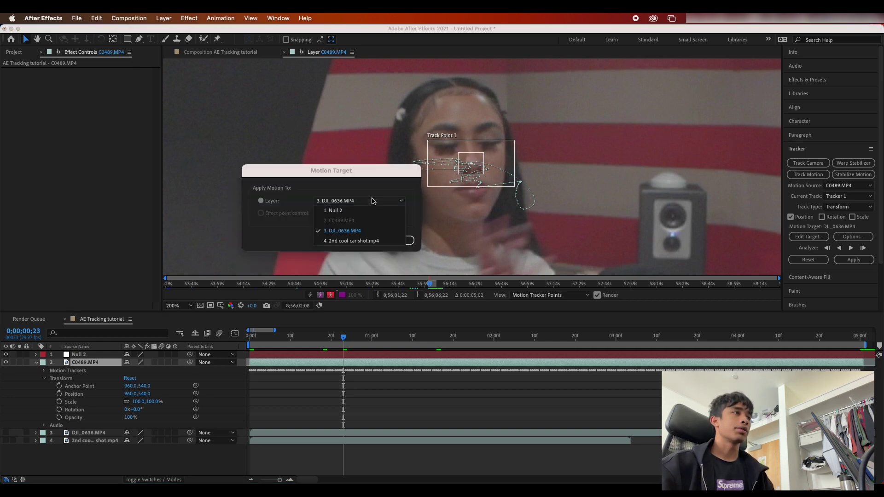
click(368, 211)
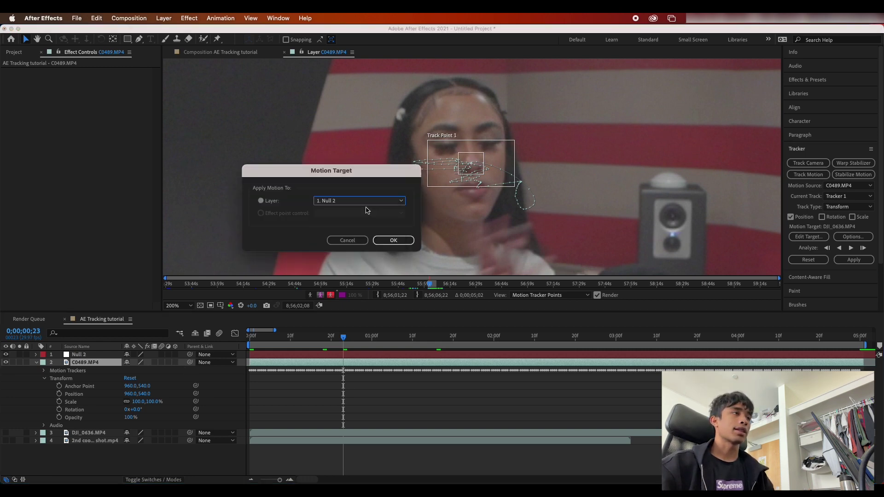
click(393, 240)
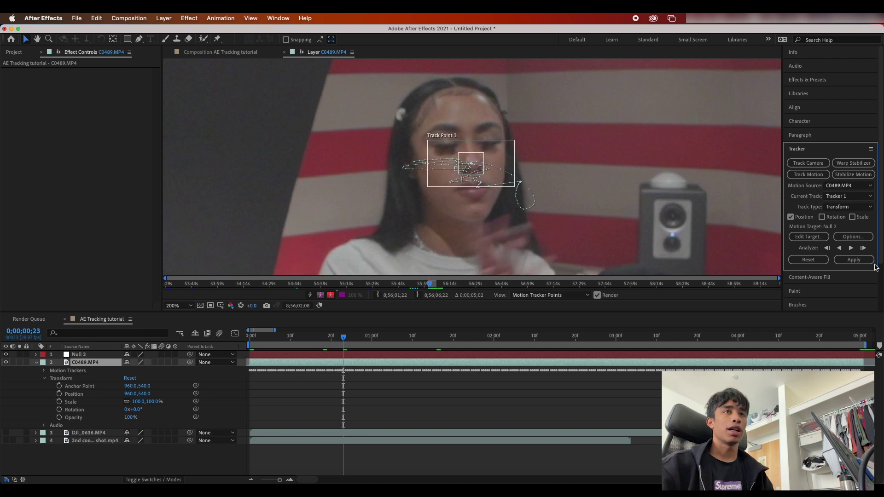
click(867, 261)
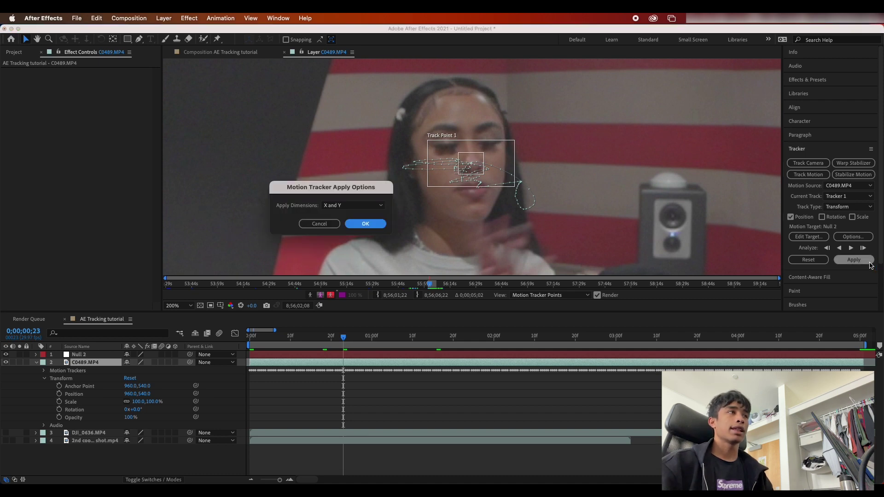
click(365, 225)
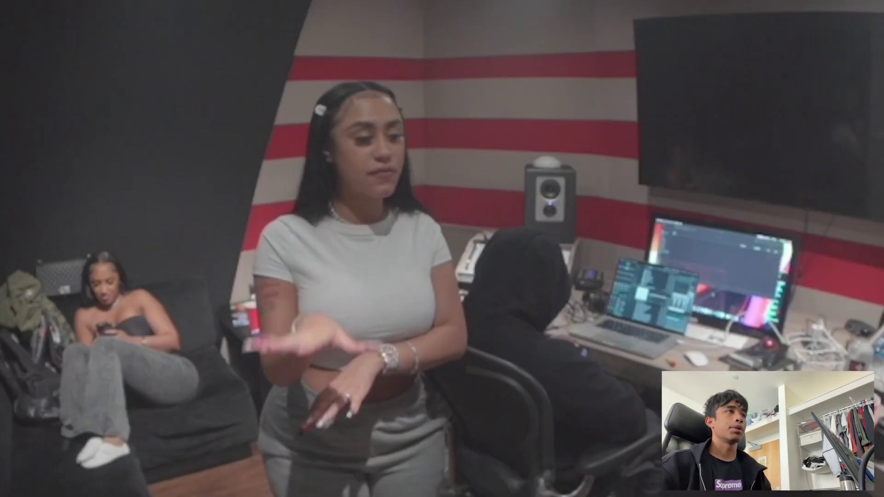
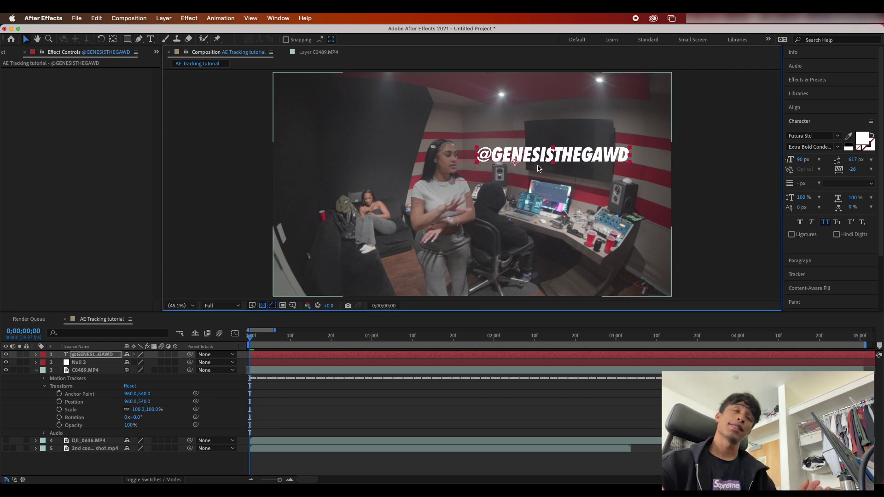
Nudge the title text beside the woman's head and, with the Parent & Link column shown, parent the text layer to Null 2
mouse_move(578, 158)
mouse_down()
mouse_move(568, 160)
mouse_move(576, 158)
mouse_up()
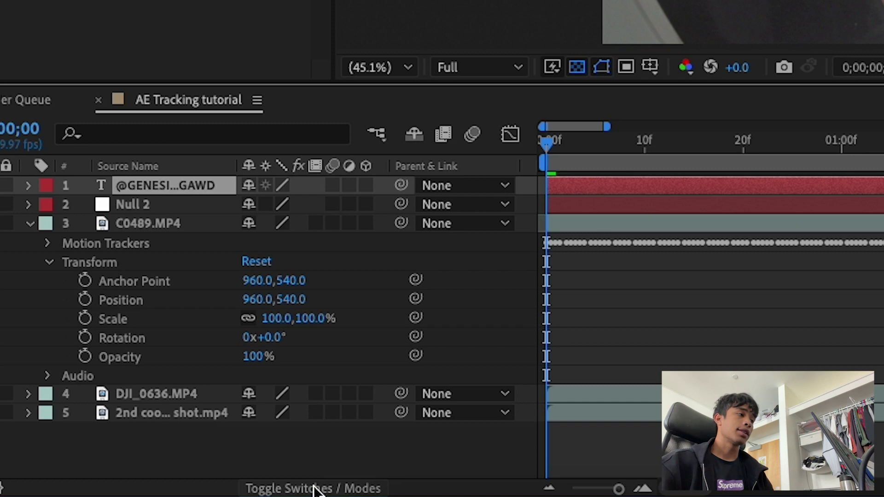
click(280, 491)
click(280, 490)
click(281, 491)
click(289, 490)
click(290, 491)
click(287, 489)
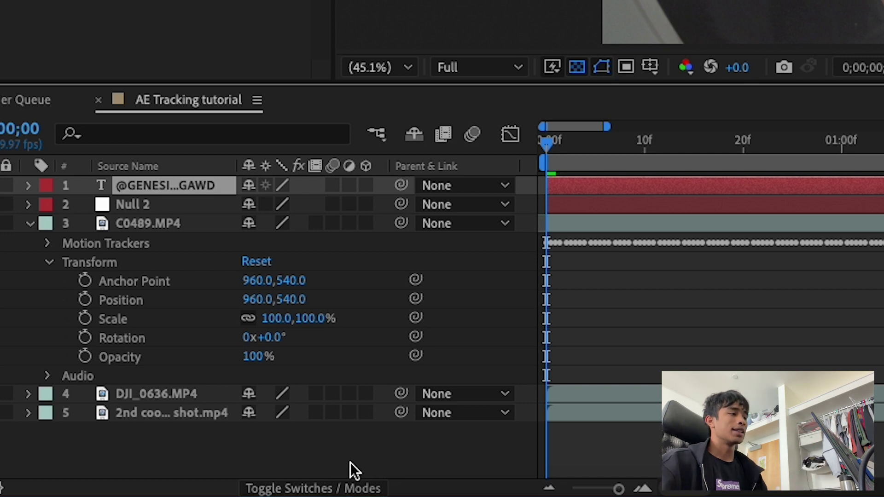
click(330, 488)
click(331, 488)
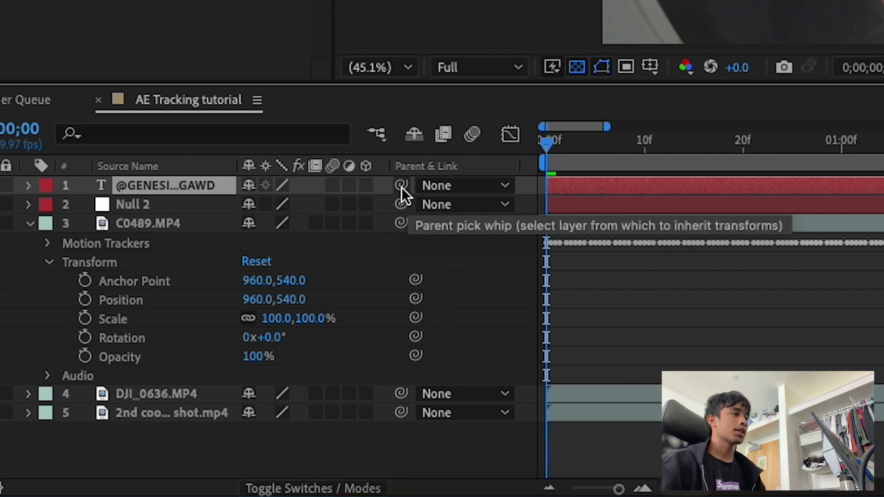
drag(404, 187, 197, 204)
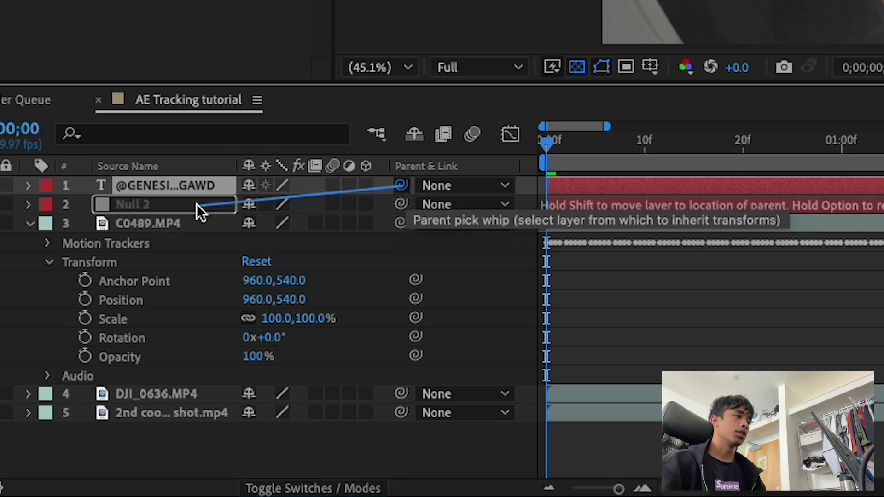
drag(197, 203, 197, 204)
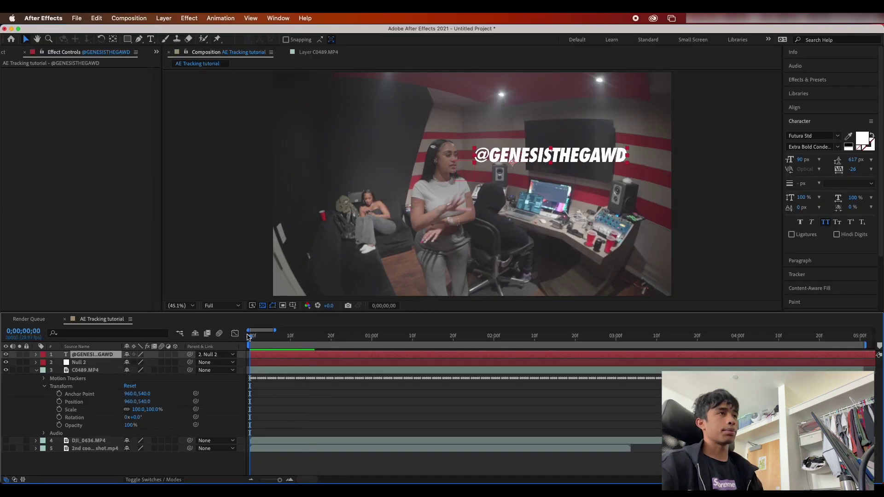
Play back the composition from the start to check how the parented title text follows the woman's face
key(space)
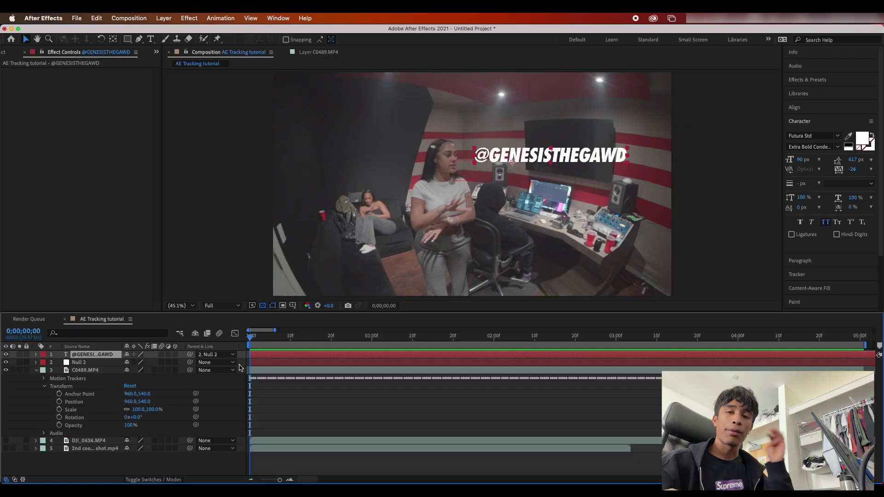
key(space)
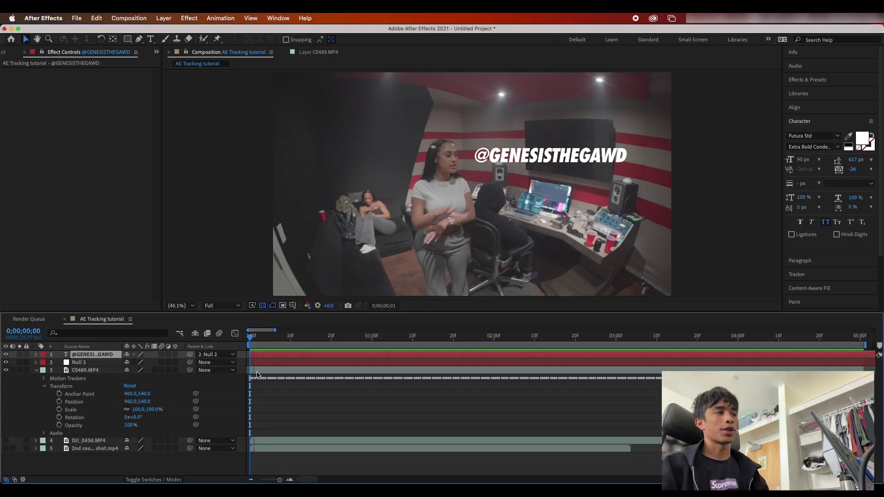
key(space)
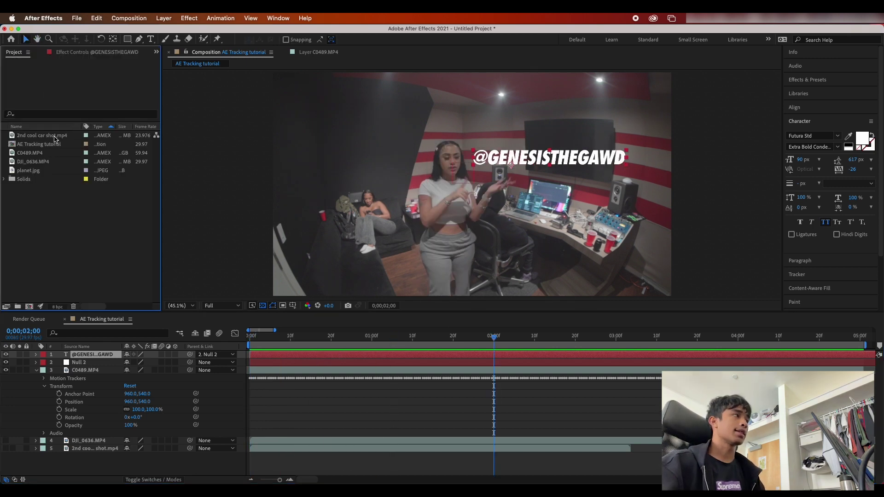
Add planet.jpg as the top layer of the composition, parent it to Null 2, and preview its tracked motion
drag(45, 171, 104, 354)
key(space)
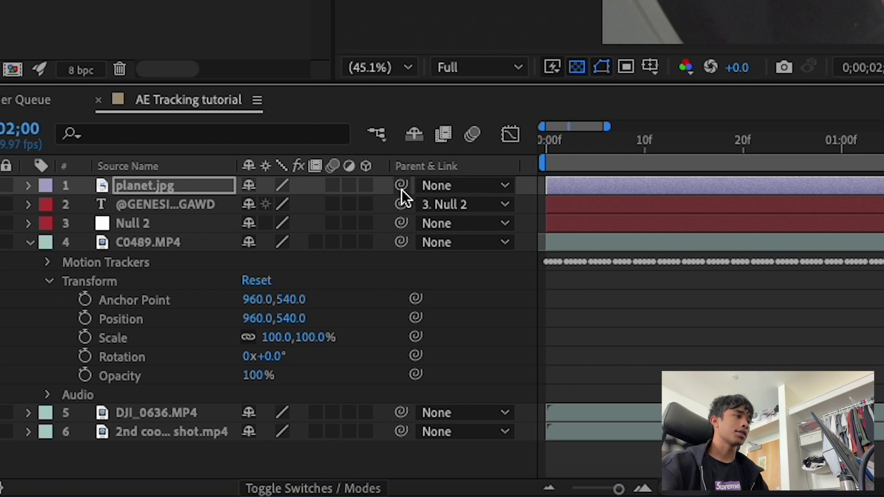
drag(401, 186, 158, 222)
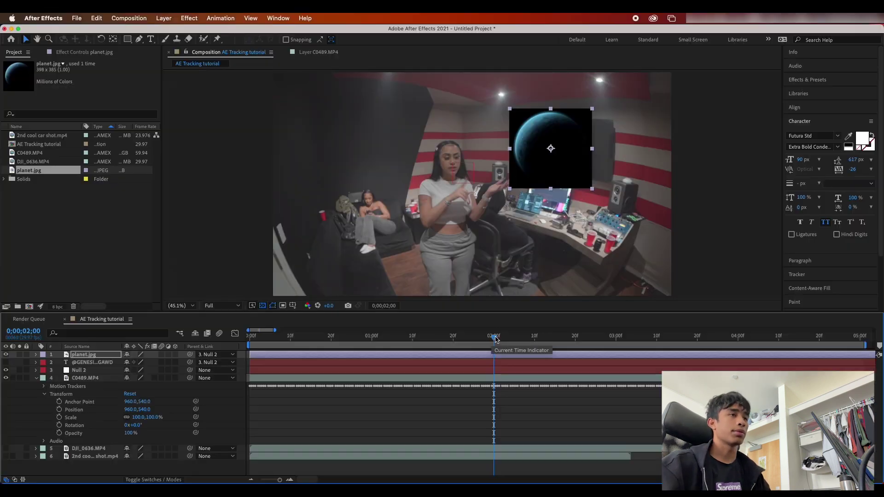
key(space)
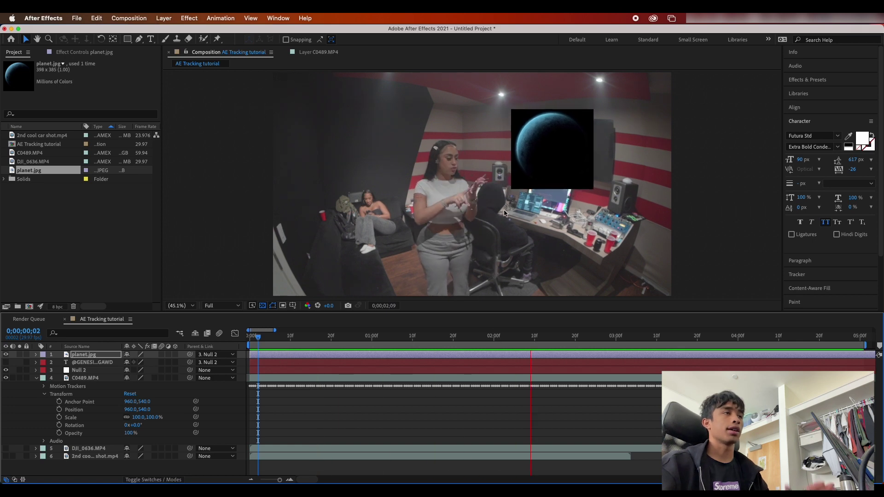
key(space)
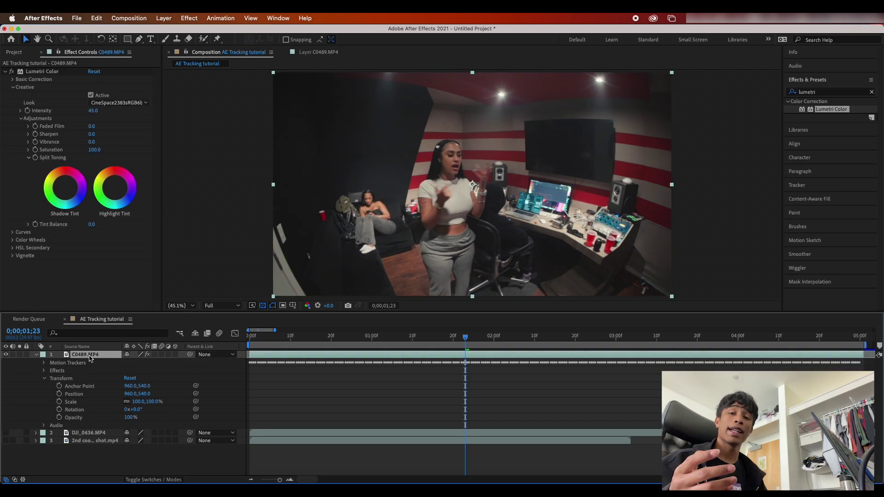
Hide the C0489.MP4 layer, show the DJI_0636.MP4 drone shot, and preview it from the start
click(5, 355)
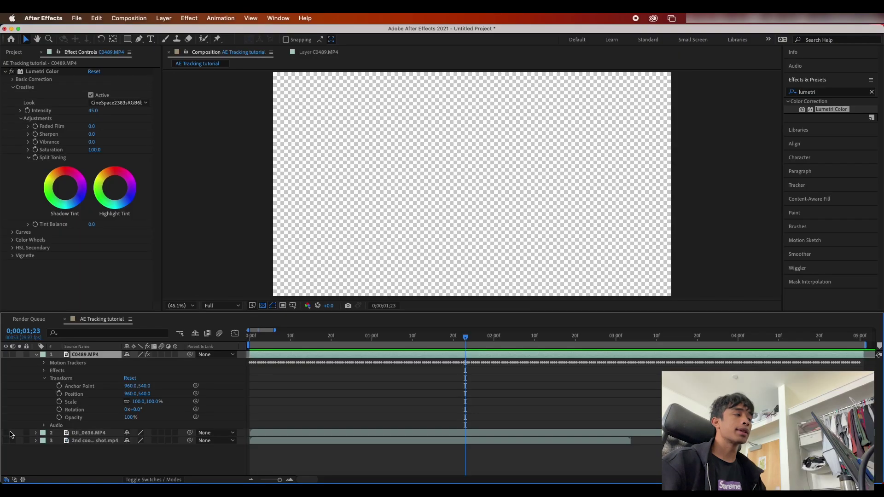
click(6, 433)
key(space)
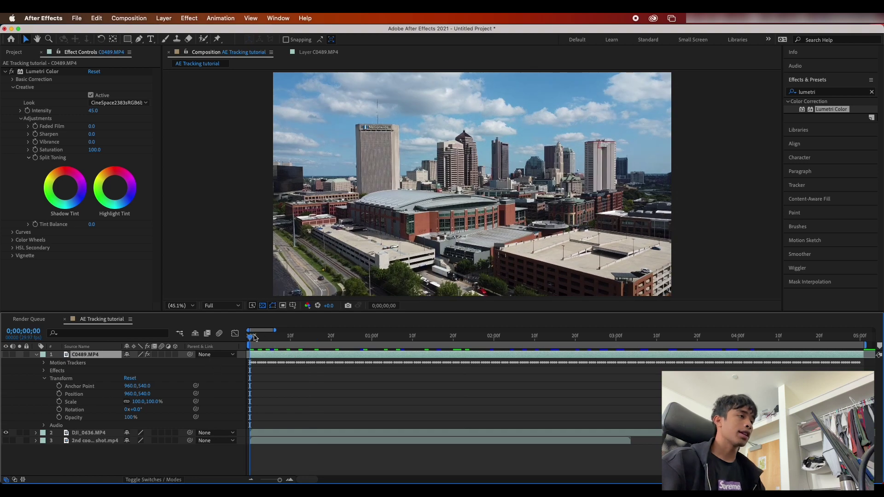
key(space)
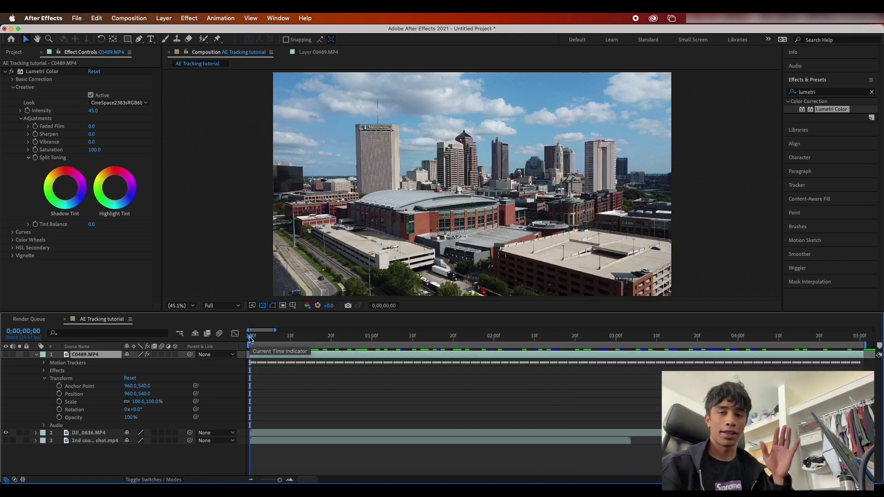
Run Track Camera on the DJI_0636.MP4 layer to analyze and solve the shot's camera motion
click(106, 435)
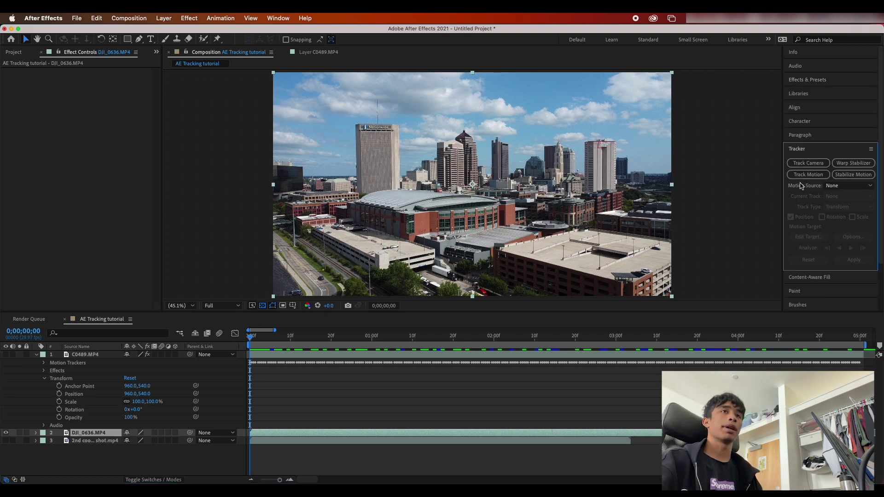
click(801, 185)
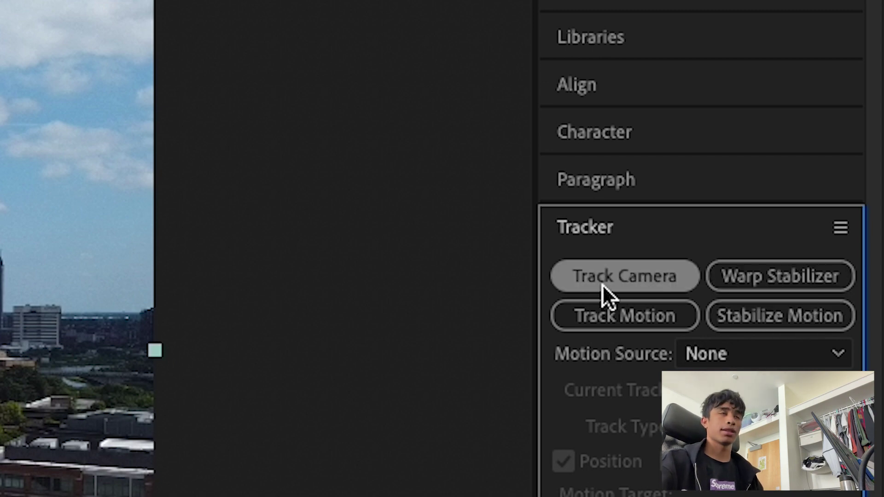
click(628, 269)
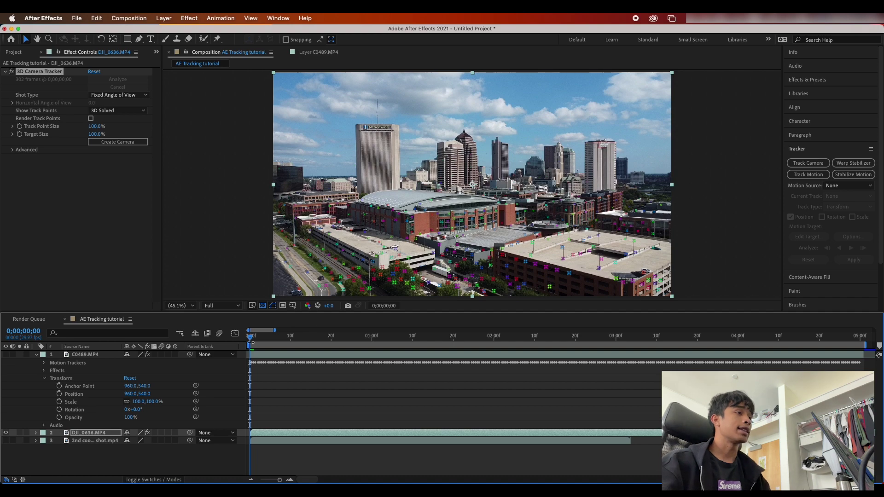
Inspect the solved track points on the parking garage roof while scrubbing through the first frames of the drone shot
mouse_move(251, 340)
mouse_down()
mouse_move(460, 342)
mouse_move(251, 341)
mouse_up()
click(548, 263)
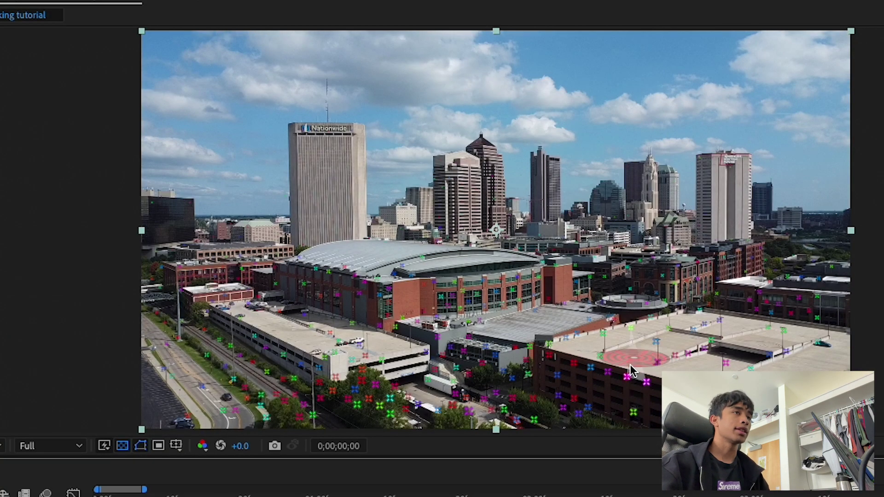
click(635, 394)
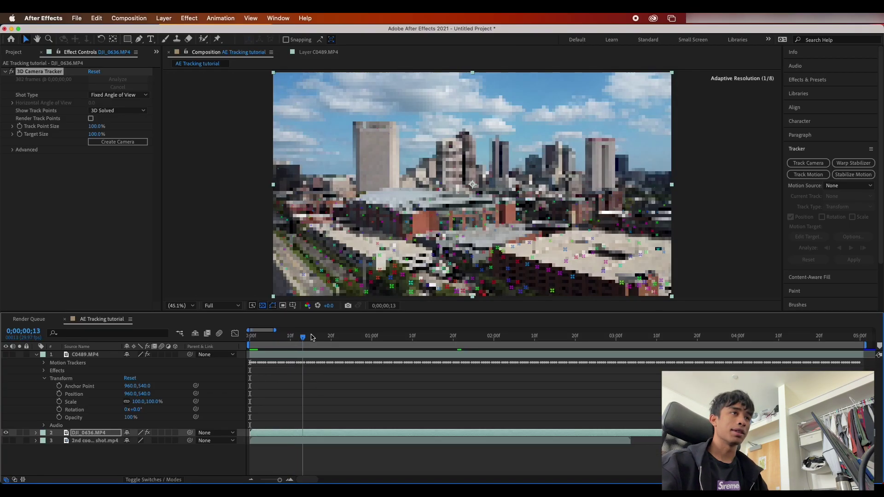
drag(252, 337, 274, 337)
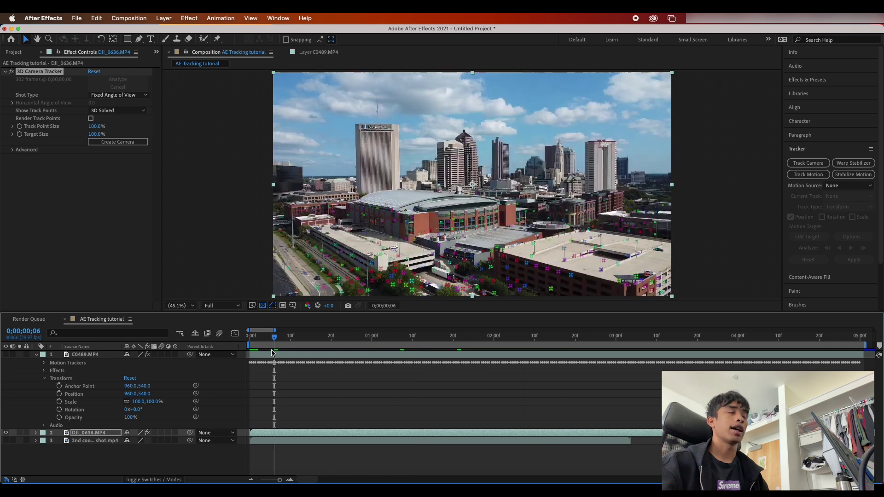
click(516, 251)
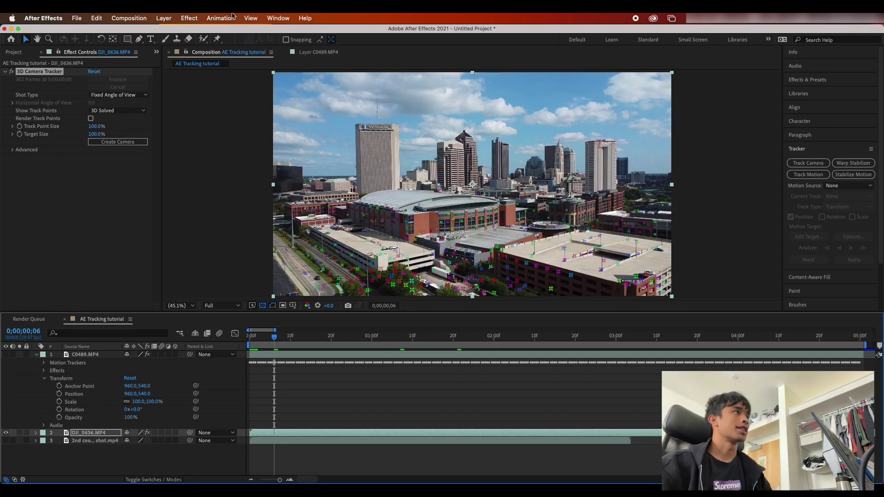
Compare the composition settings with the file info of DJI_0637.MP4 in Finder, and accept the settings back in After Effects
click(130, 18)
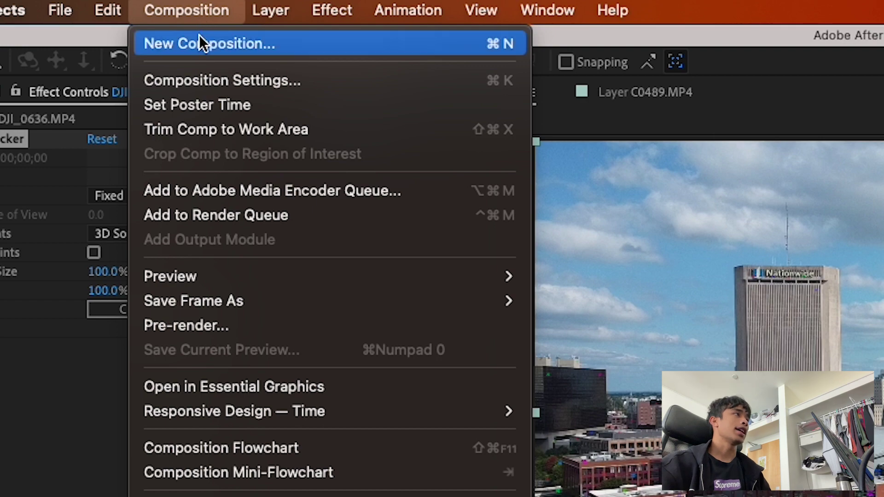
click(197, 80)
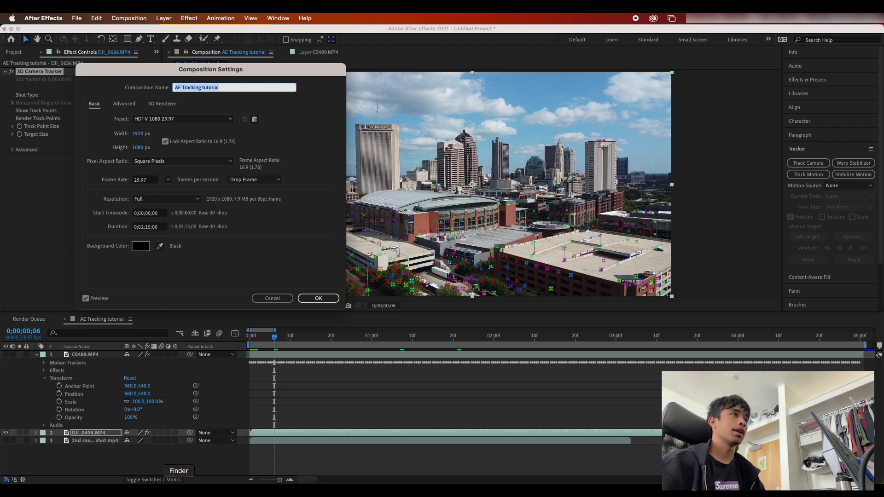
click(179, 487)
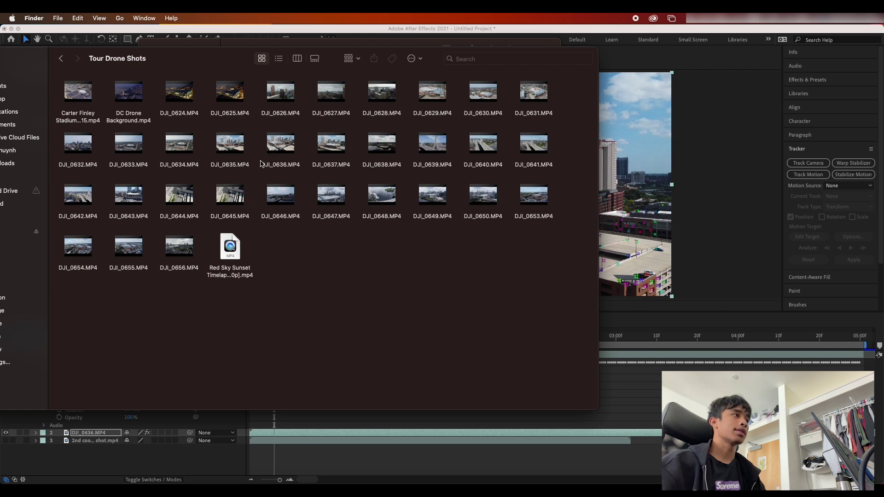
mouse_move(239, 149)
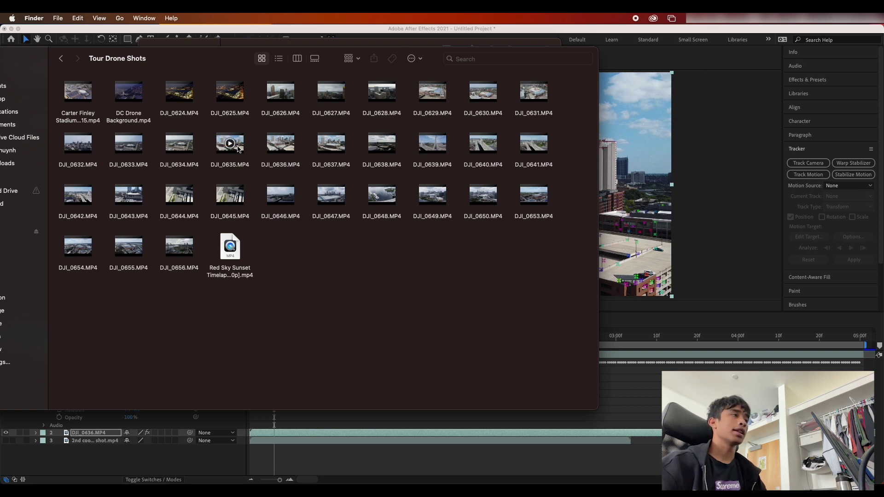
click(332, 145)
right_click(339, 147)
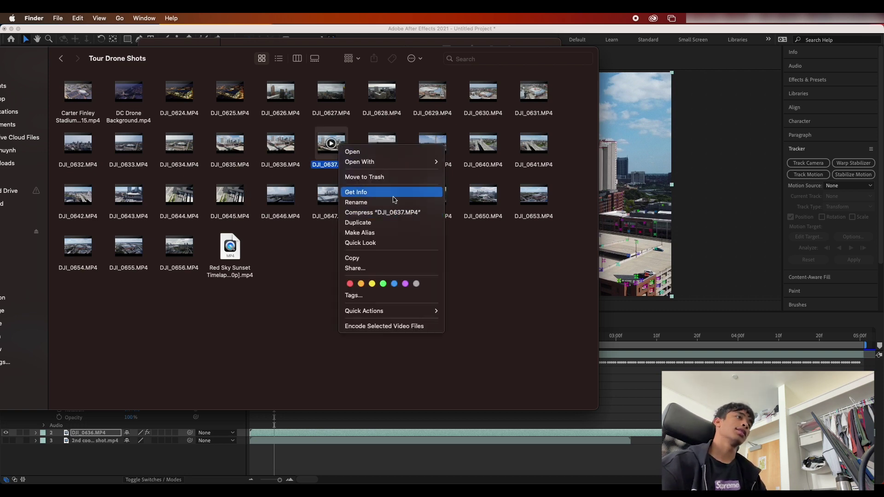
click(360, 195)
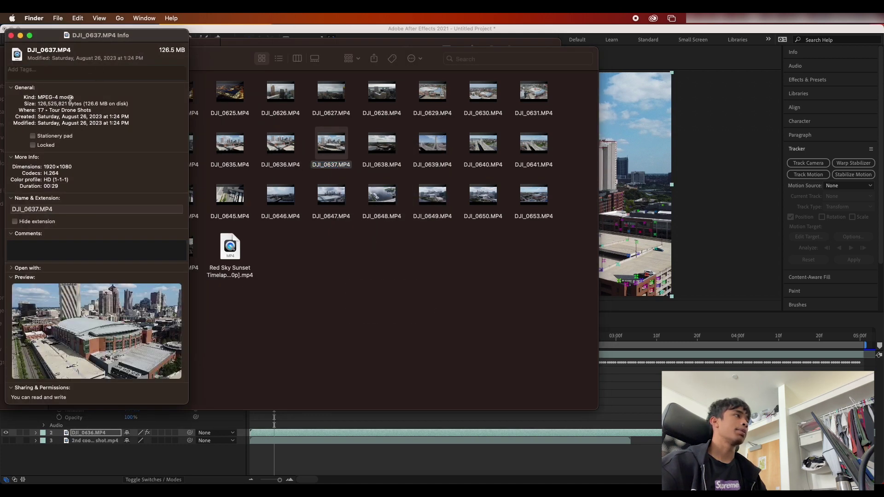
drag(85, 163, 68, 152)
key(super+Tab)
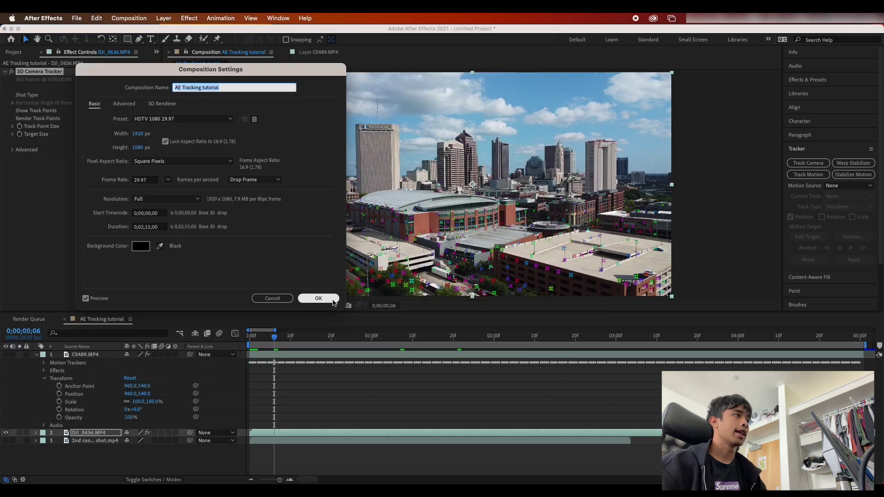
click(318, 299)
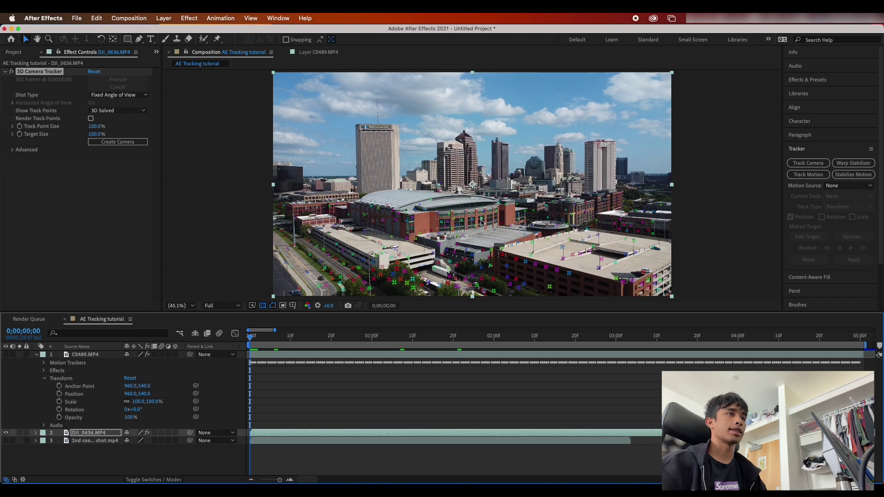
At 0;00;01;02, create a solid and camera from the track points on the arena's brick facade, and preview the tracked solid
drag(257, 338, 380, 336)
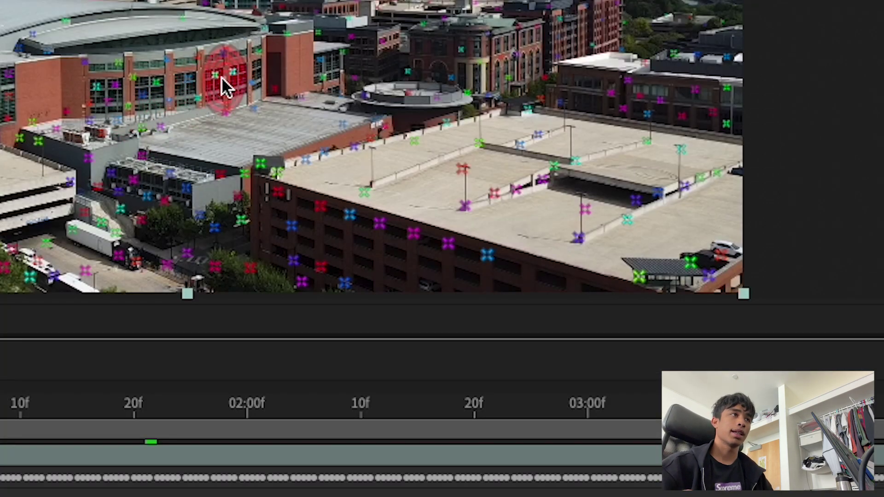
right_click(221, 76)
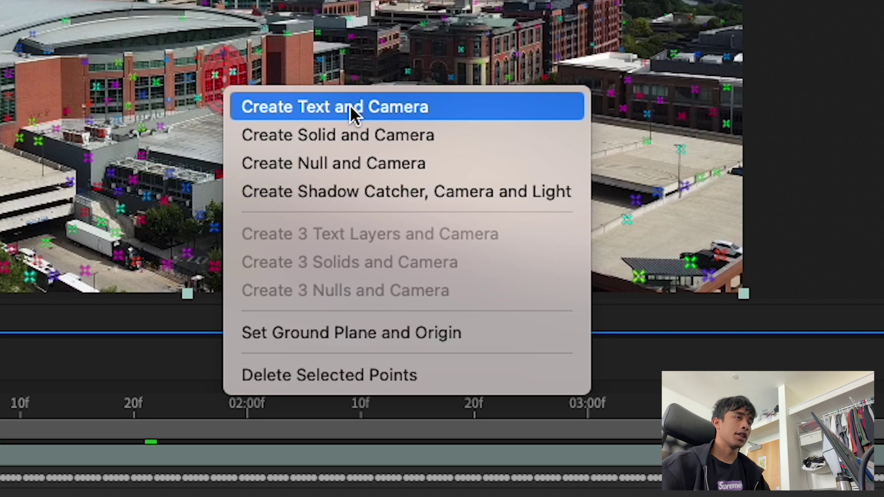
click(349, 133)
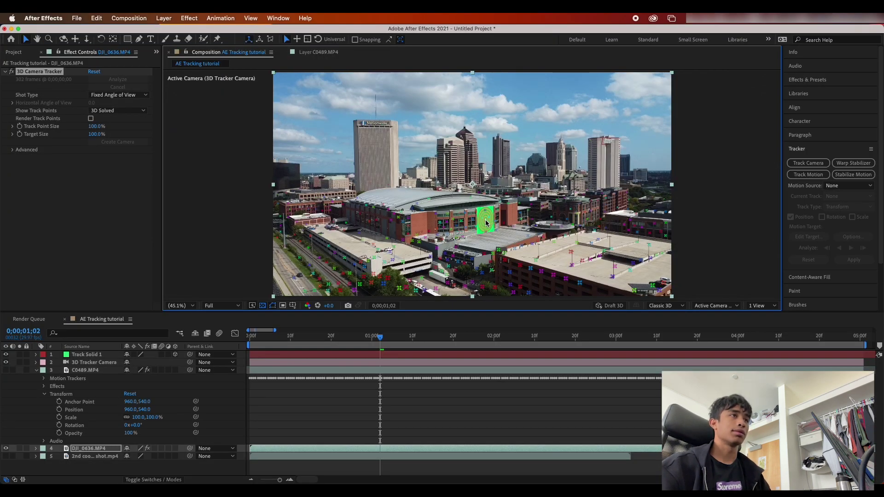
key(space)
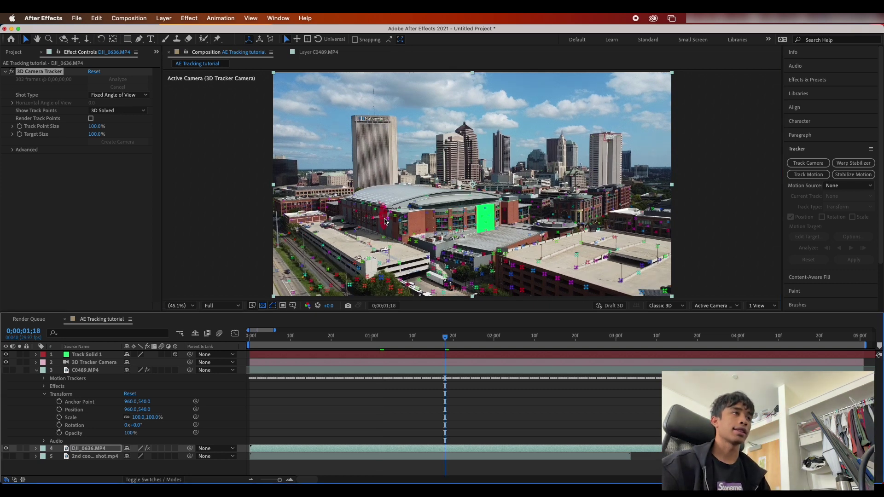
Pre-compose Track Solid 1 as "3d tracked obj", leaving all attributes in AE Tracking tutorial
click(75, 355)
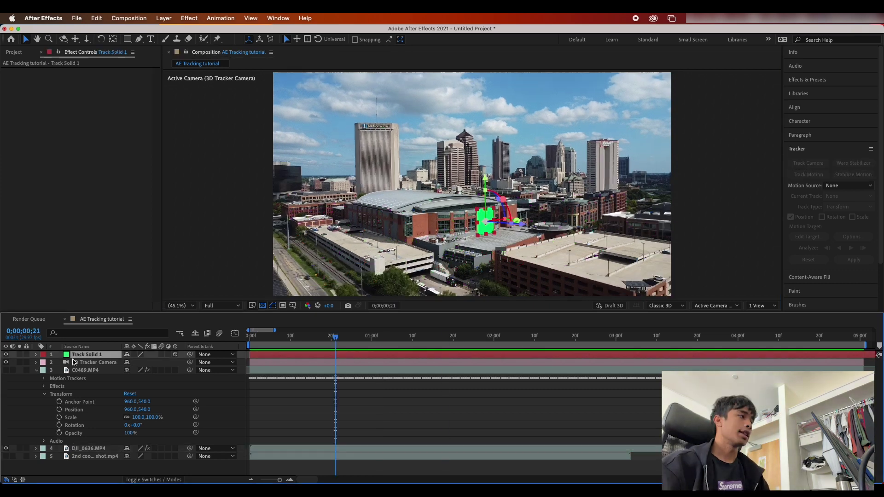
right_click(101, 356)
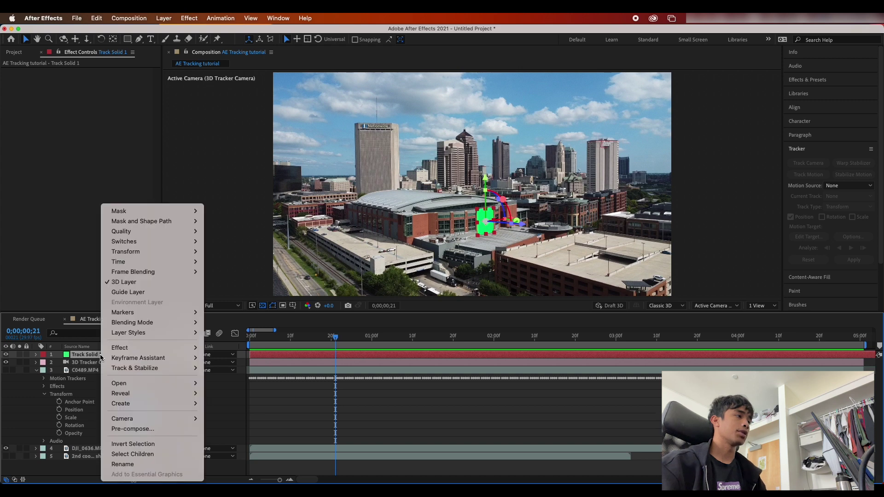
click(150, 429)
text(3)
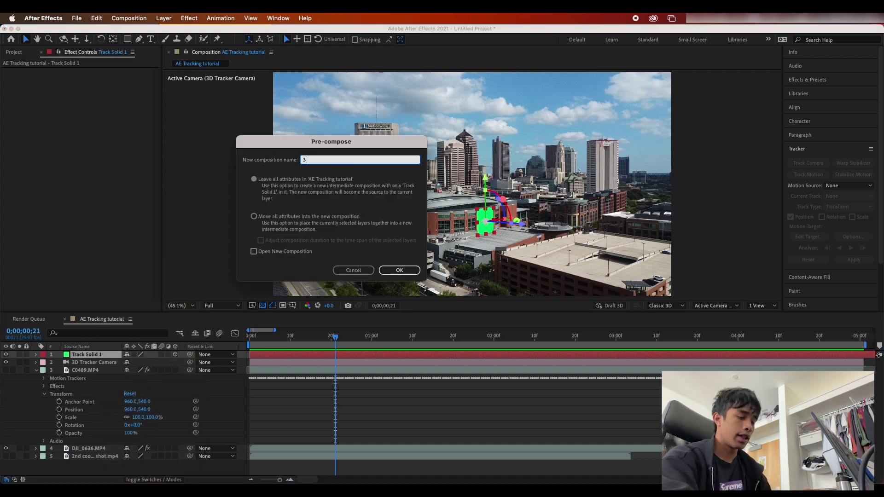
text(d tracked obj)
key(Return)
Preview the pre-composed solid in the drone shot and open the 3d tracked obj composition
key(space)
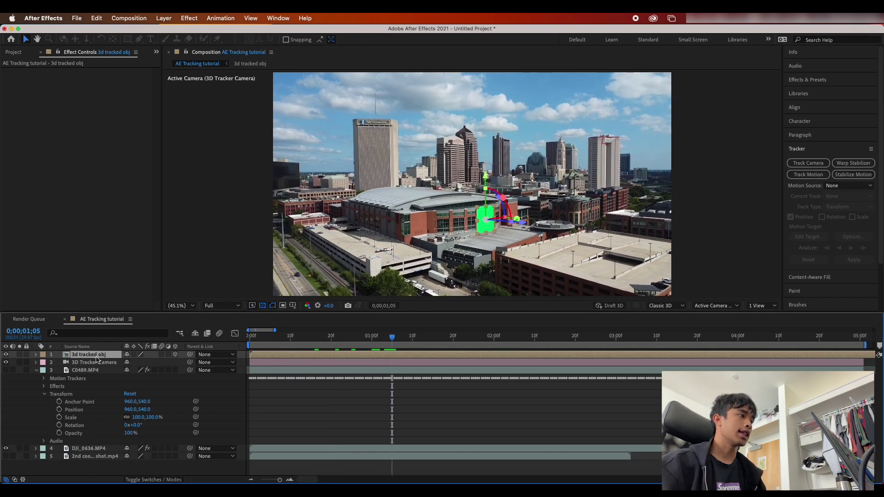
click(95, 356)
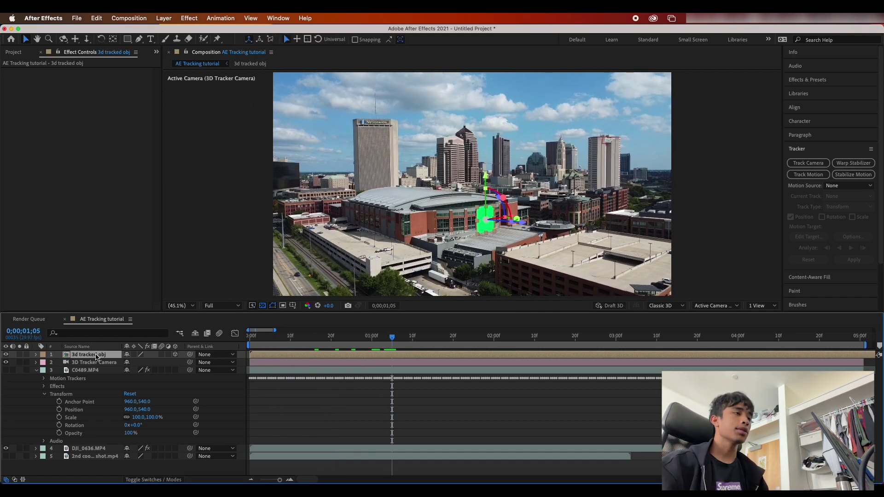
double_click(102, 356)
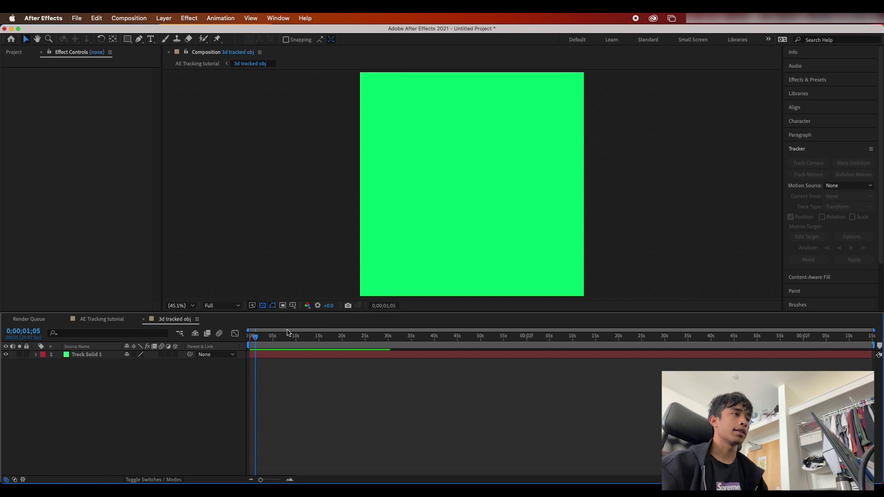
Replace the green Track Solid 1 with a text layer reading "COLUMBUS, OHIO" in the 3d tracked obj composition
click(266, 354)
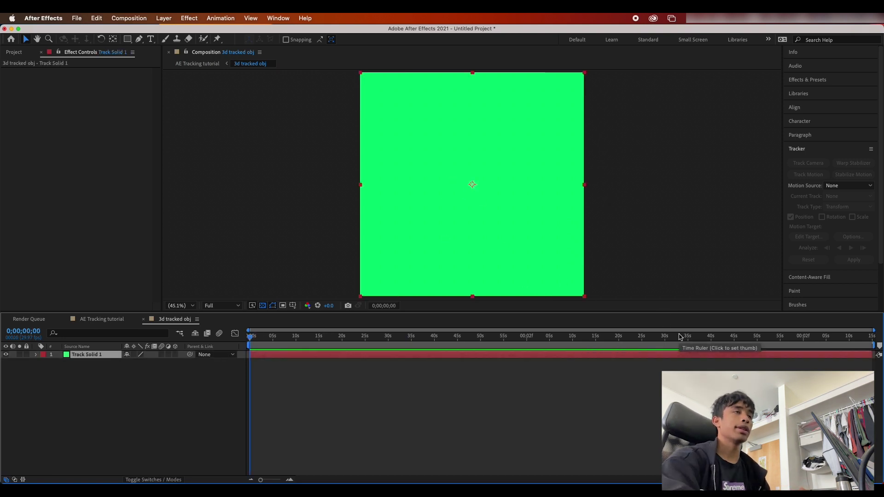
key(Delete)
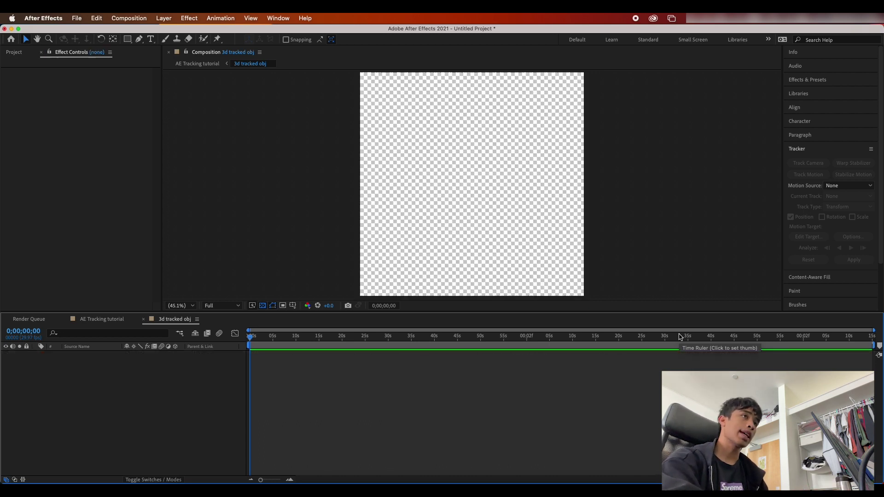
click(150, 39)
click(437, 194)
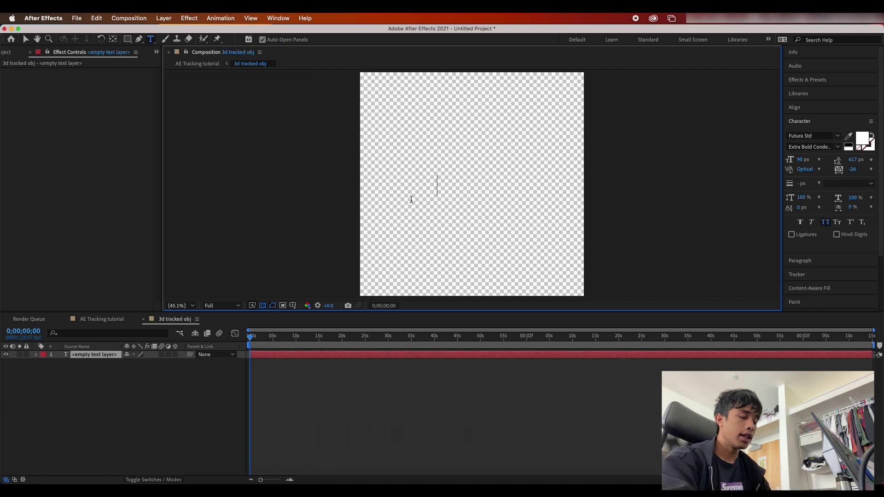
text(COLUMBUS)
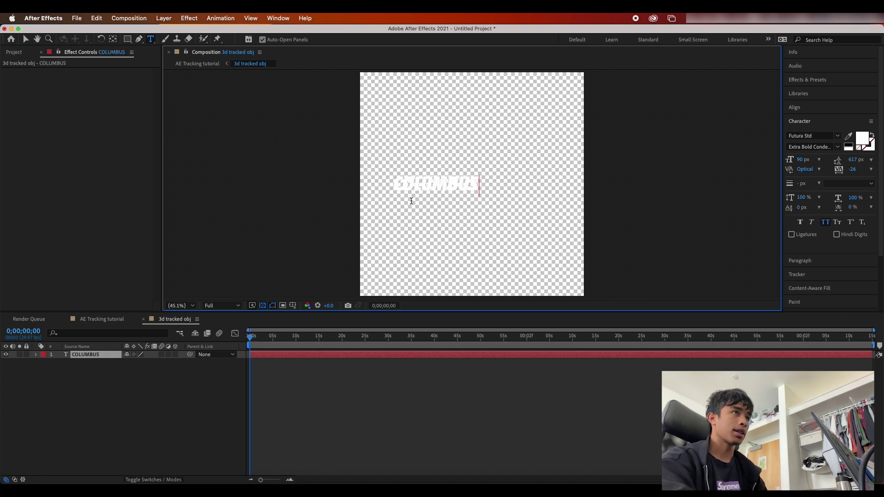
text(, OHIO)
Enlarge the COLUMBUS, OHIO text to 146 px so it spans the composition's width
key(super+a)
key(super+shift+alt+period)
key(super+shift+alt+period)
key(super+shift+alt+period)
key(super+shift+alt+period)
key(super+shift+alt+period)
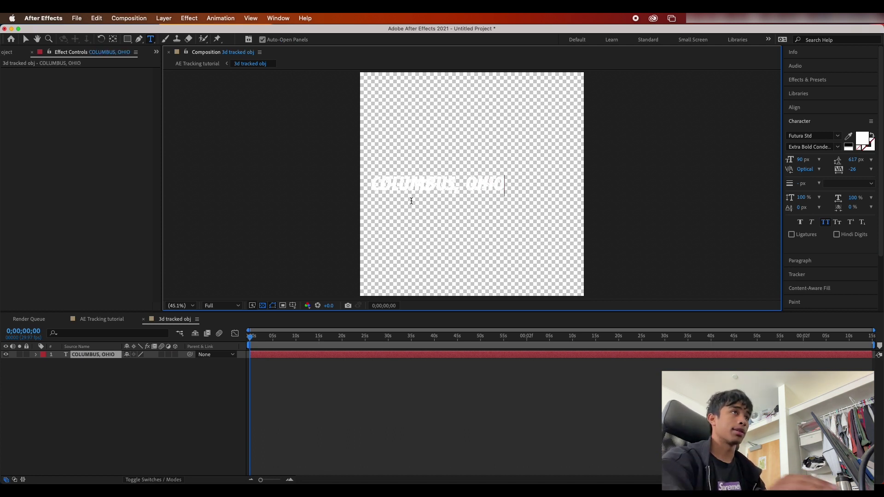
click(80, 319)
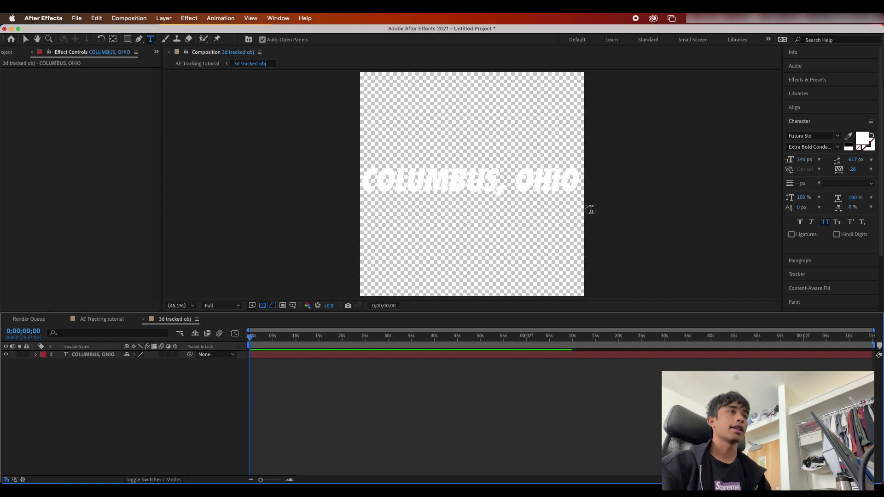
In AE Tracking tutorial, move the 3d tracked obj layer up above the arena roof and preview the tracked text
click(104, 321)
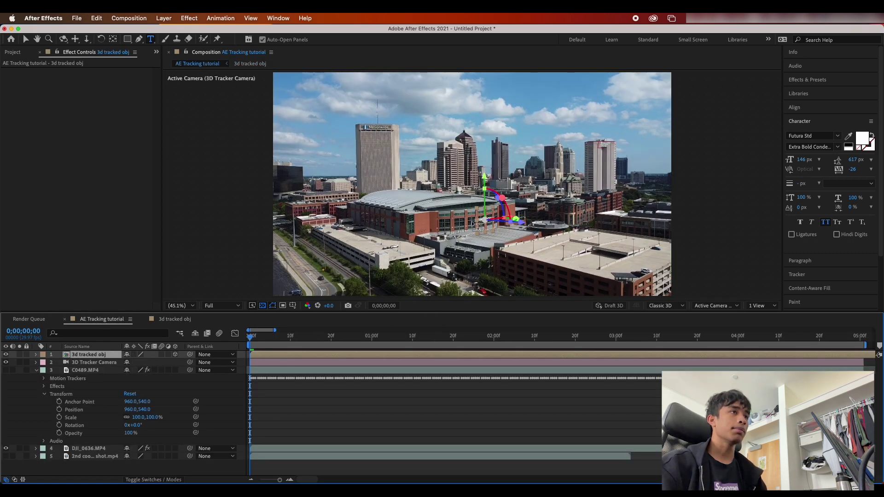
mouse_move(251, 339)
mouse_down()
mouse_move(305, 340)
mouse_move(253, 339)
mouse_up()
key(v)
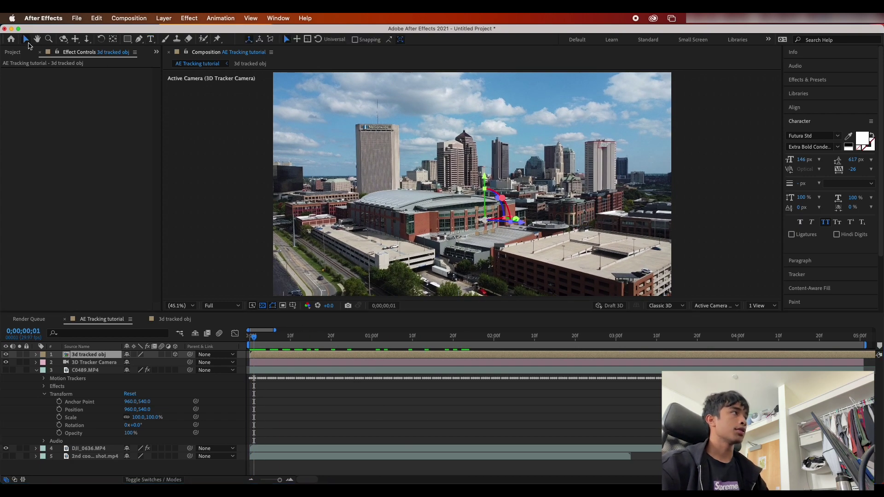
click(478, 225)
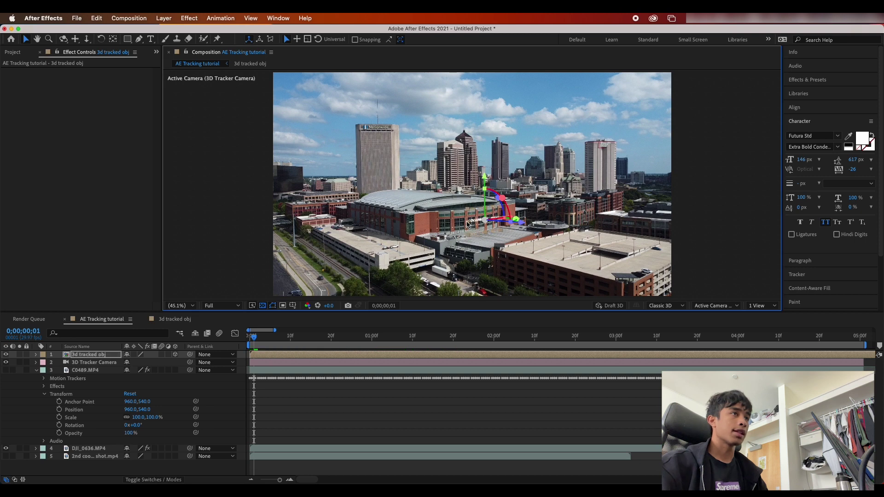
drag(461, 224, 439, 206)
key(space)
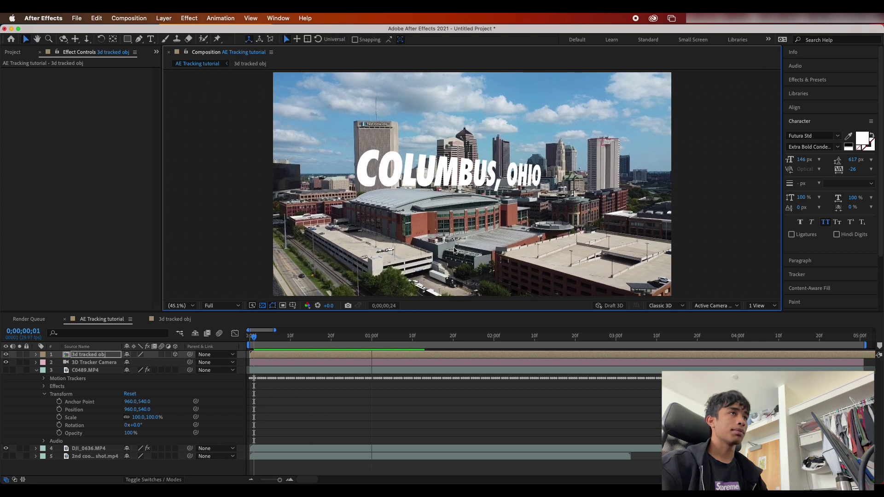
Fine-tune the position of the tracked COLUMBUS, OHIO text over the arena roof and preview the shot again
drag(493, 153, 506, 176)
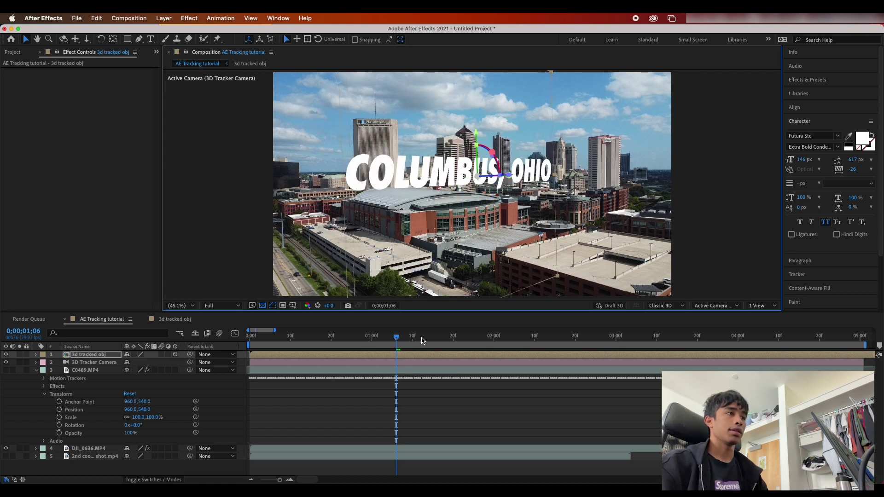
drag(389, 340, 315, 338)
drag(510, 177, 608, 184)
key(space)
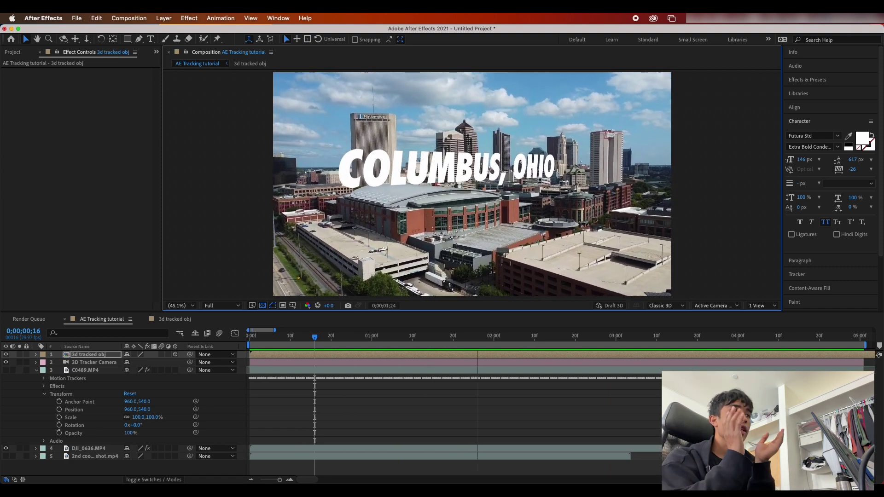
key(space)
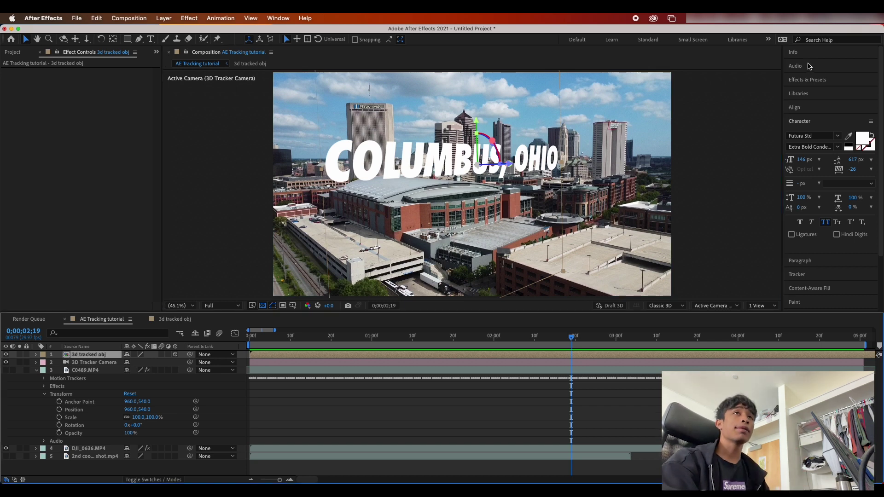
Apply the Drop Shadow effect to the 3d tracked obj layer with a distance of 324 and a softness of 47
click(808, 80)
click(812, 93)
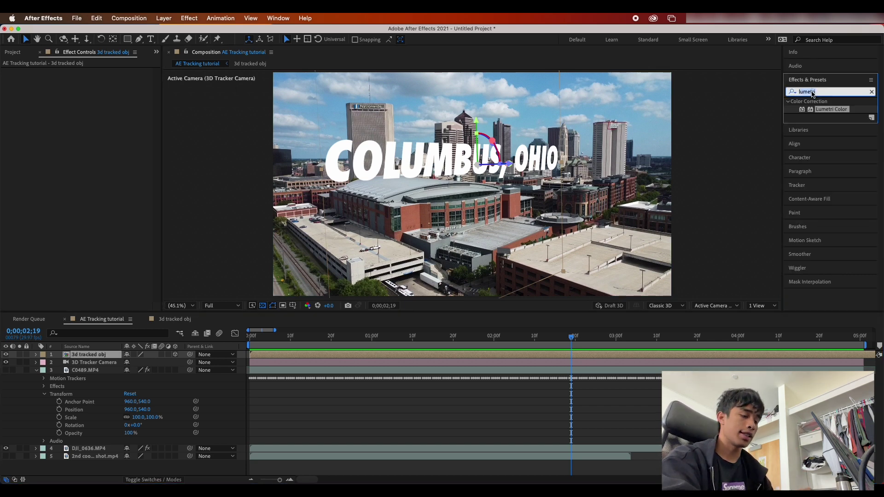
text(drop)
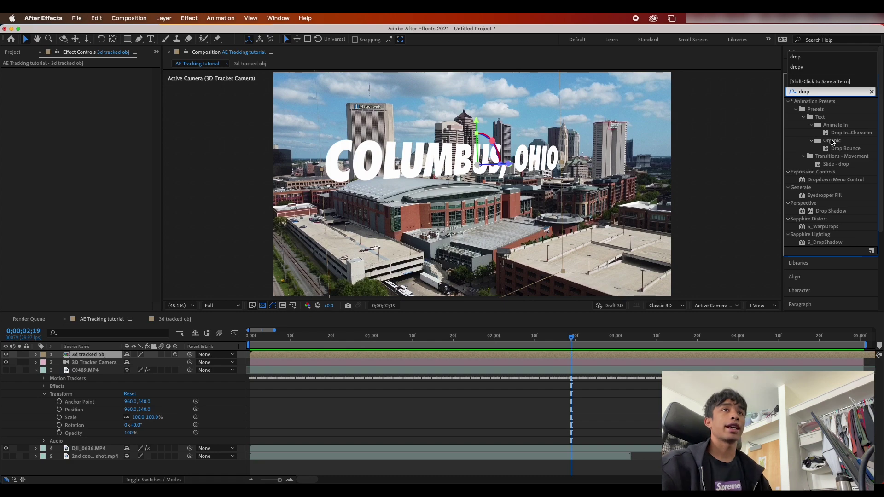
double_click(830, 210)
drag(95, 121, 119, 130)
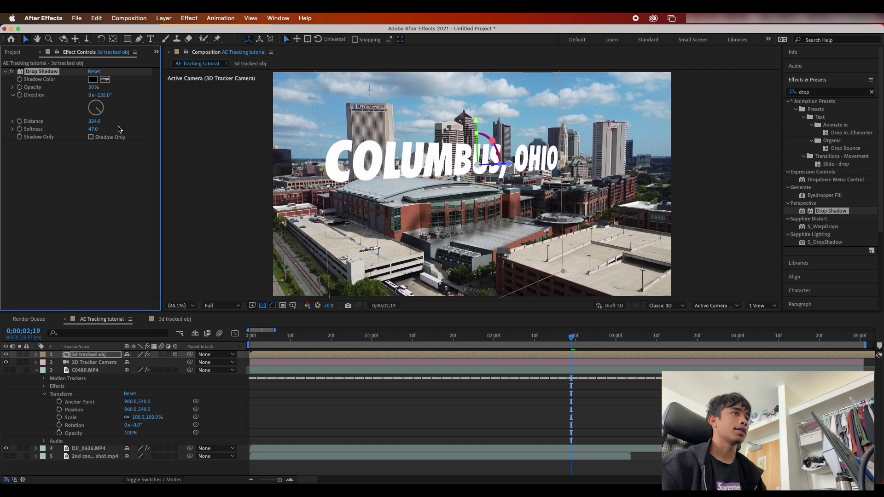
Set the drop shadow's direction to 232°, opacity to 43% and softness to 33, and preview the shadowed text
drag(110, 94, 160, 107)
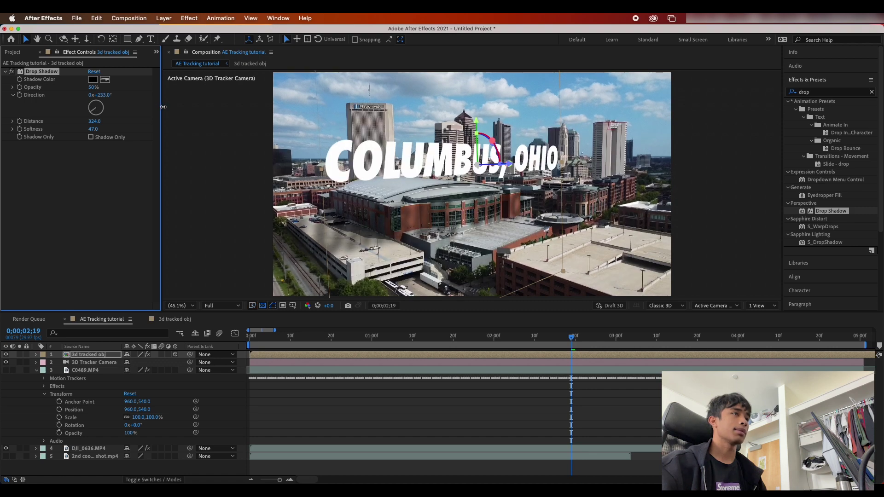
drag(96, 126, 88, 127)
key(space)
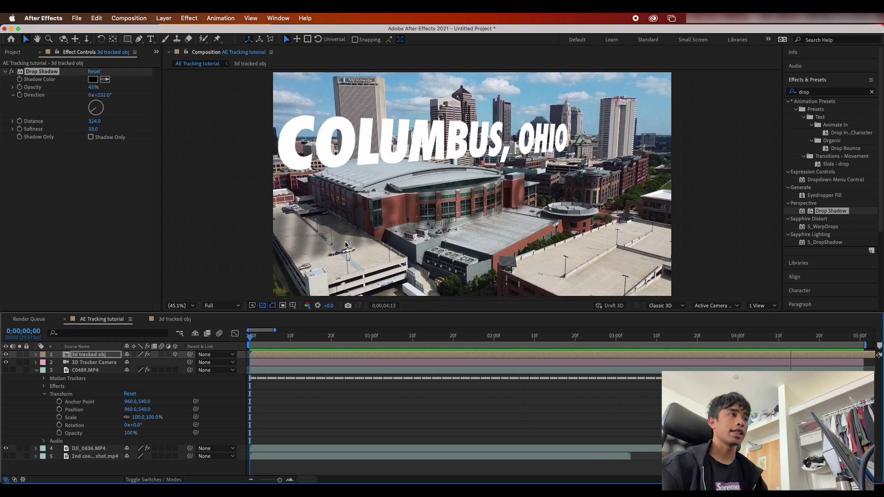
key(space)
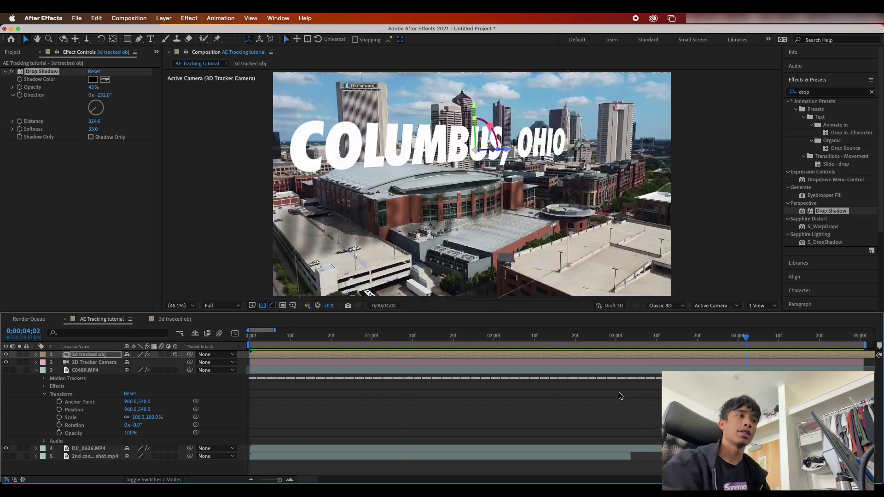
key(space)
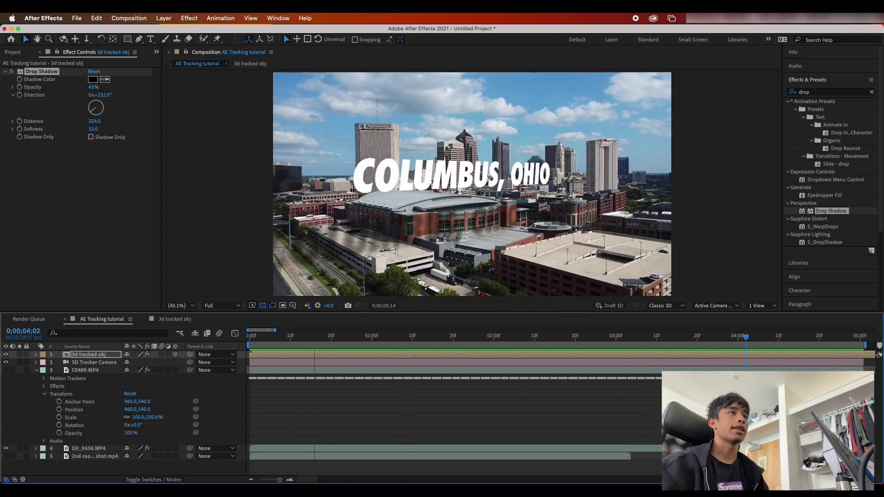
key(space)
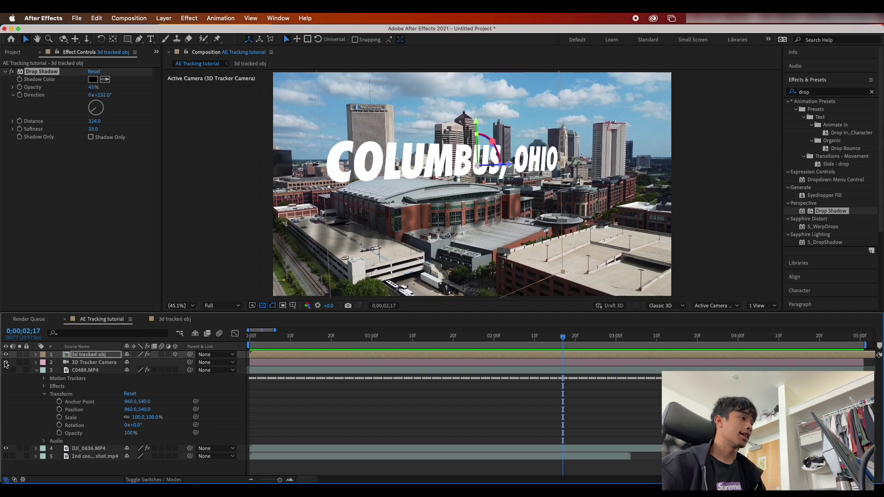
Hide the 3d tracked obj, 3D Tracker Camera and DJI_0636.MP4 layers, and show 2nd cool car shot.mp4
drag(6, 363, 5, 355)
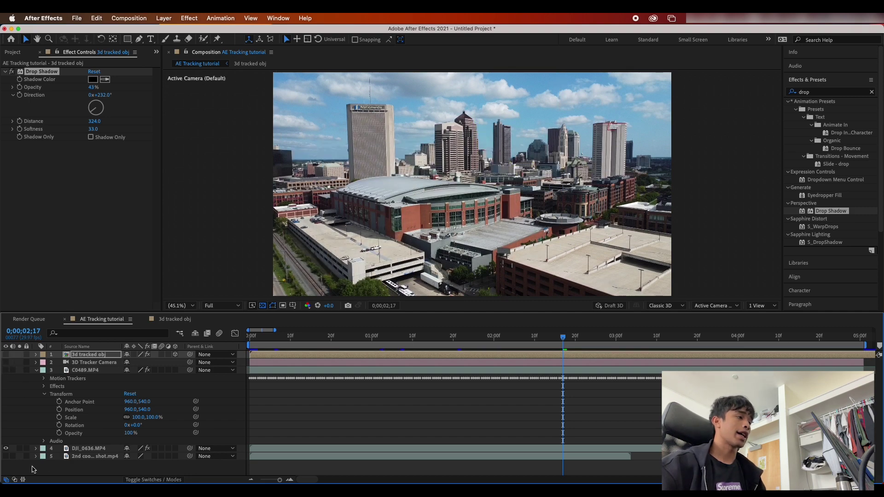
click(5, 448)
click(6, 456)
Scale the oversized 2nd cool car shot.mp4 layer down by hand to roughly match the composition frame
key(comma)
key(comma)
key(comma)
key(comma)
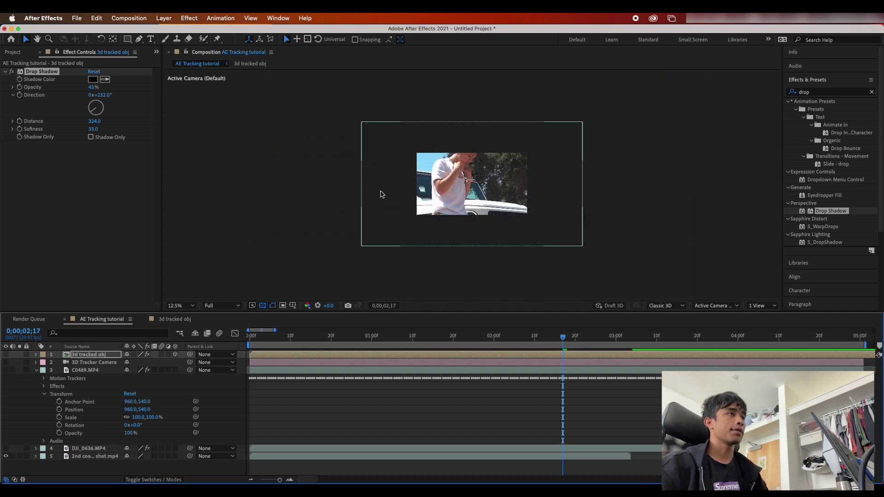
click(252, 192)
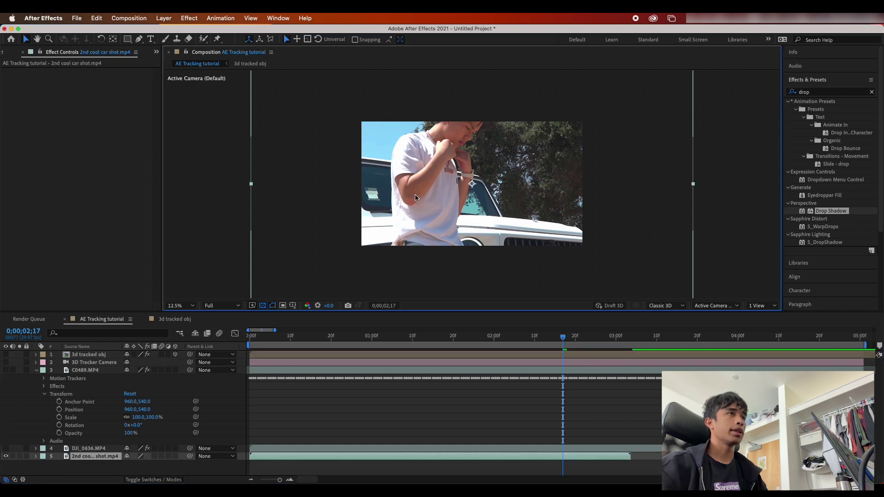
key(comma)
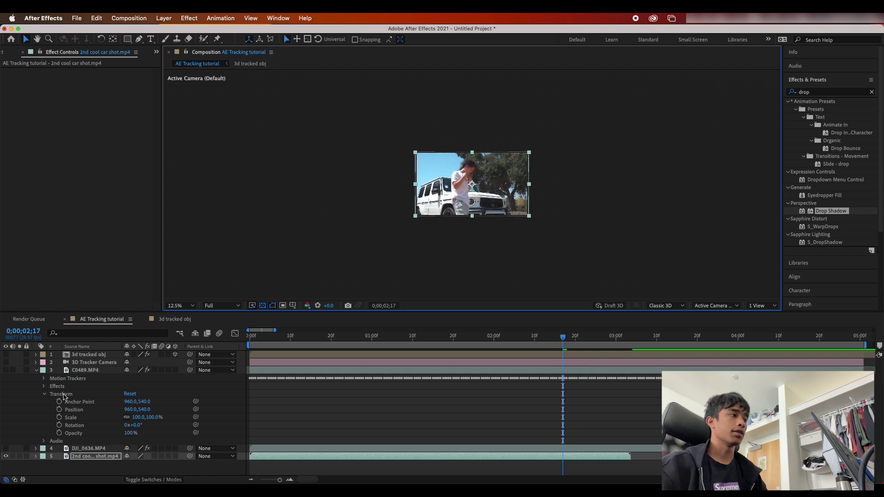
key(period)
key(period)
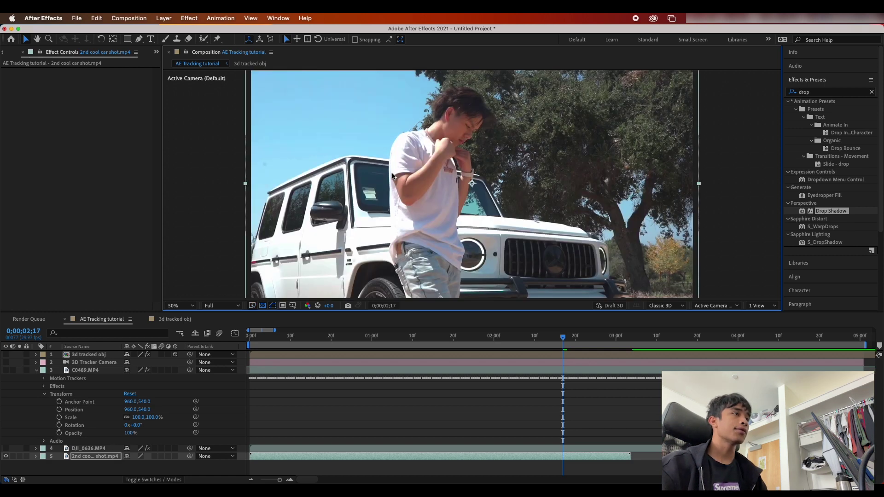
key(comma)
key(shift+slash)
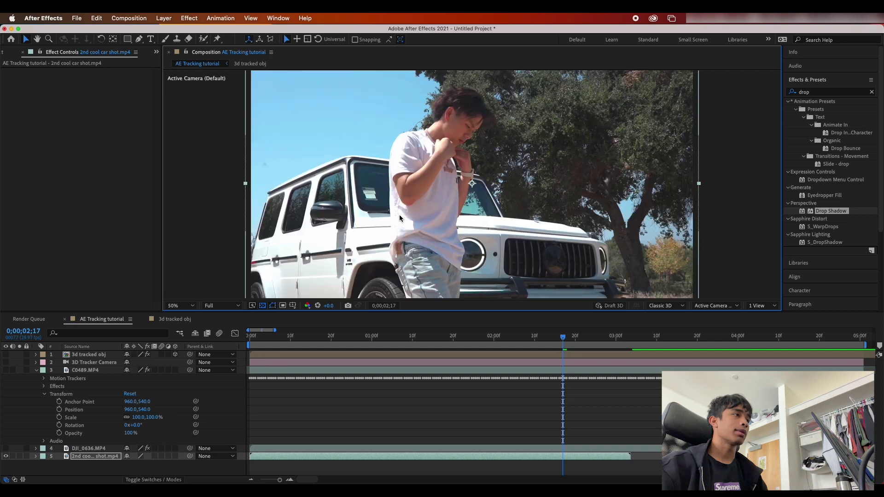
click(181, 306)
click(197, 391)
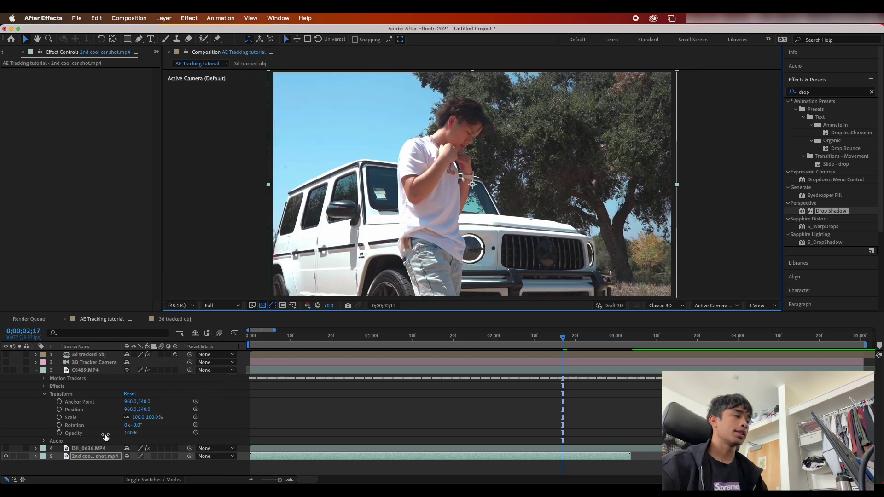
Fit 2nd cool car shot.mp4 exactly to the composition and preview it from the start
right_click(98, 458)
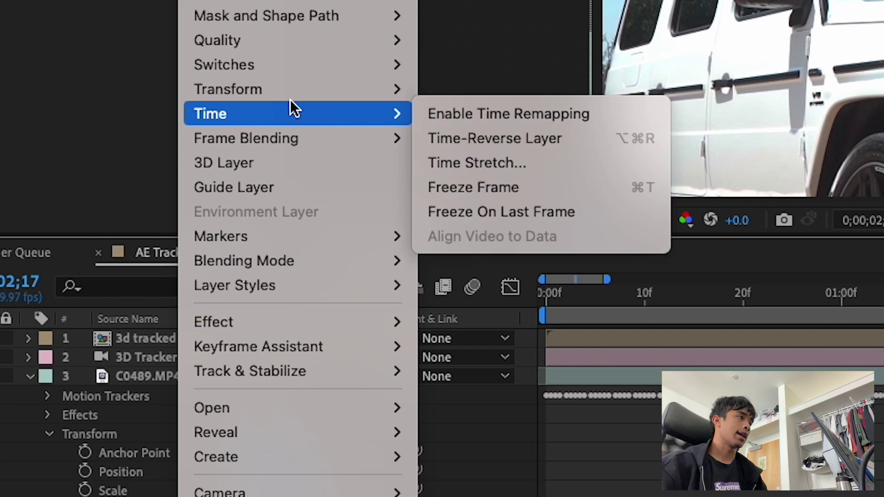
mouse_move(316, 92)
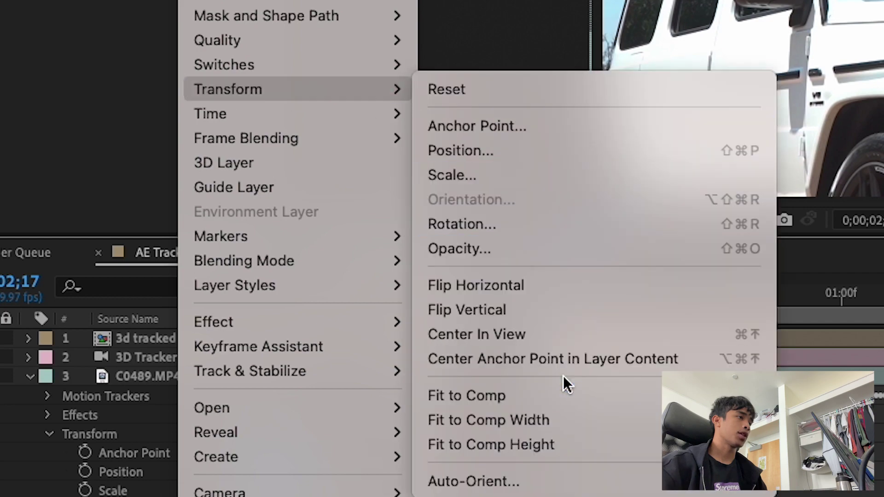
click(559, 394)
key(Home)
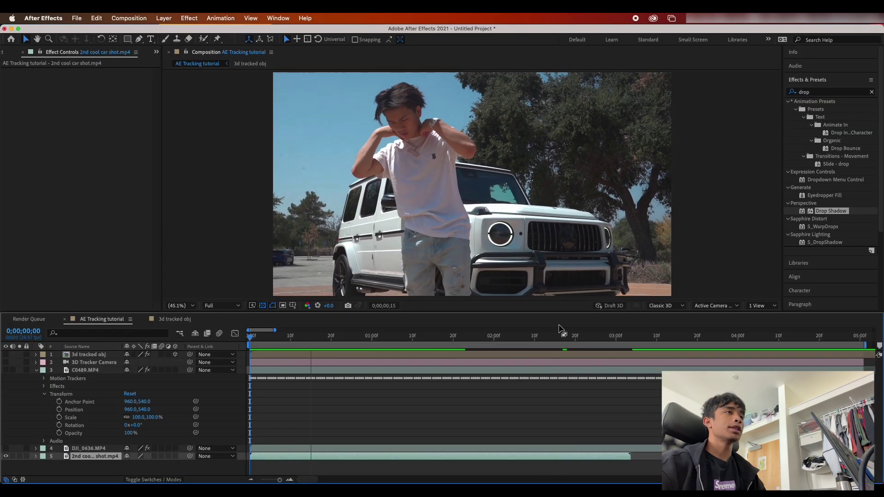
key(space)
drag(350, 339, 265, 339)
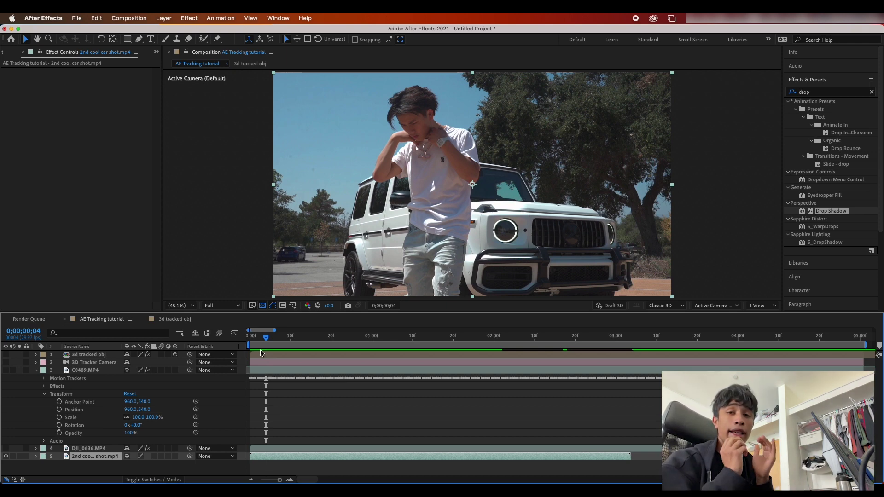
Start a motion track on the 2nd cool car shot.mp4 layer from its first frame
key(Home)
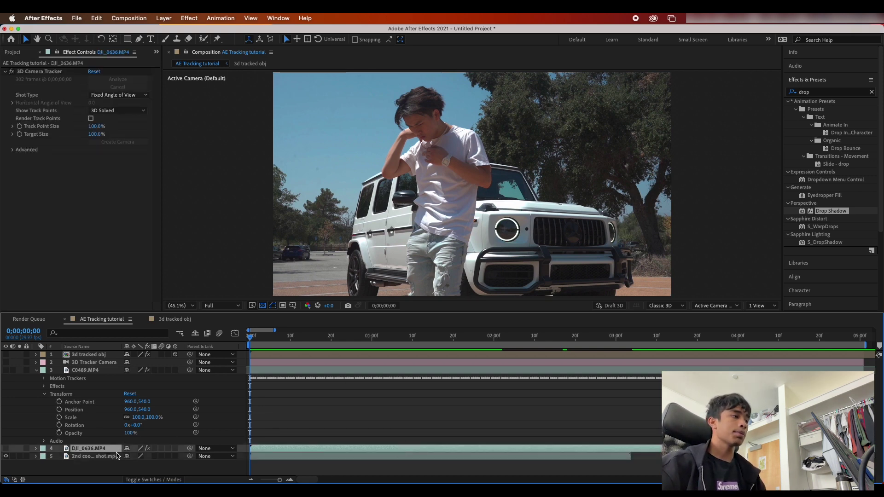
click(810, 81)
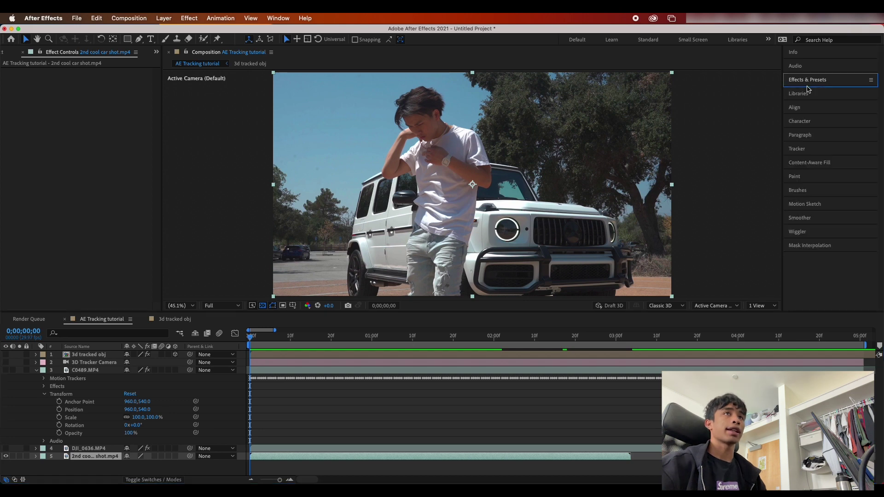
click(801, 148)
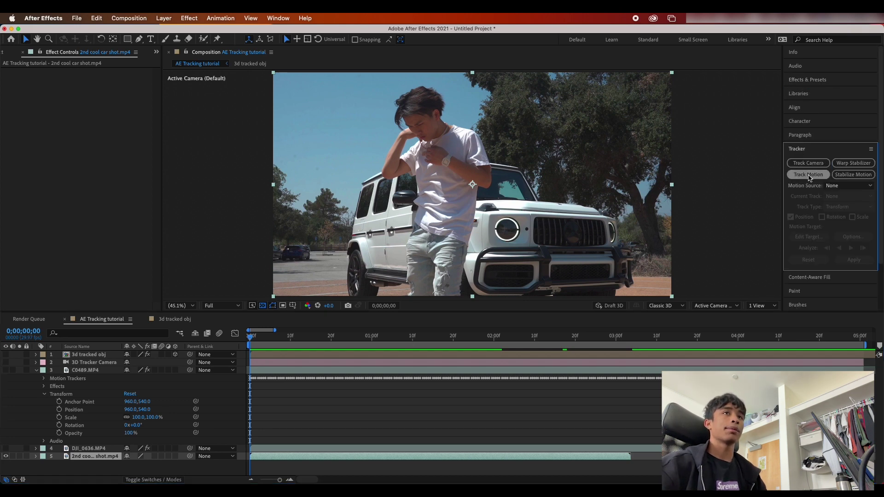
click(809, 176)
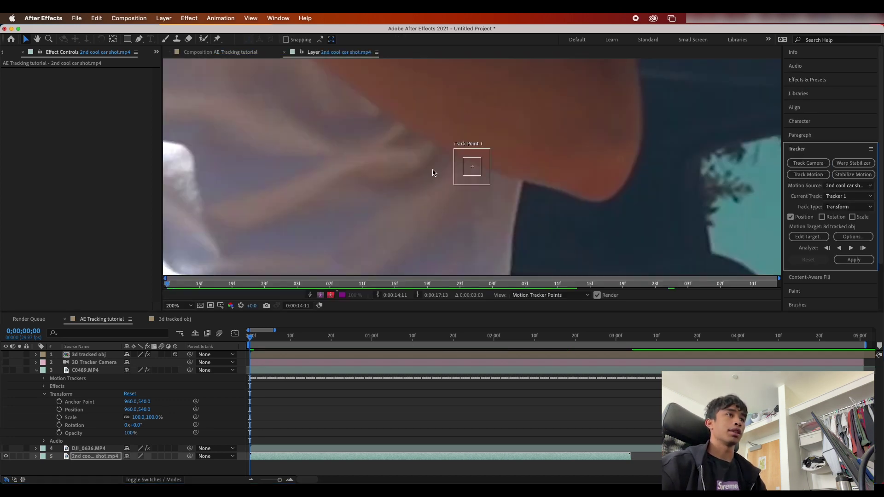
Place Track Point 1 on the rear corner of the car's roof, analyze the motion forward and play the clip back
scroll(461, 170, down, 1)
scroll(462, 170, up, 2)
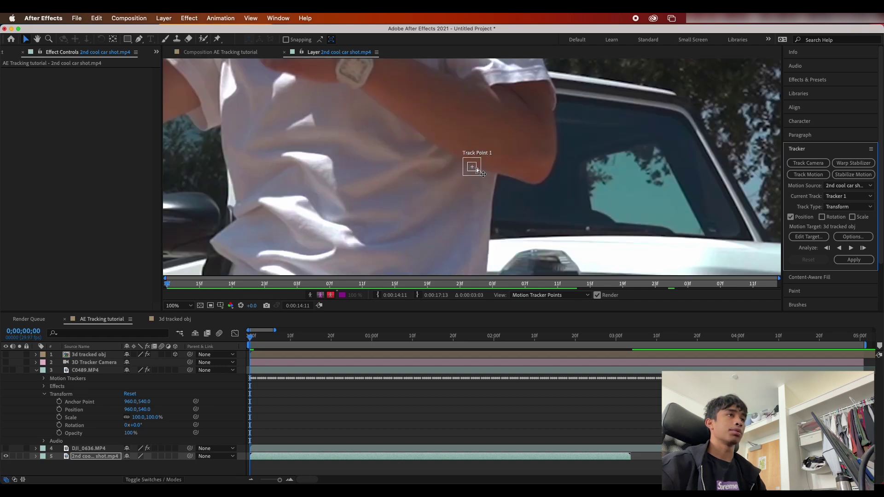
drag(479, 172, 565, 210)
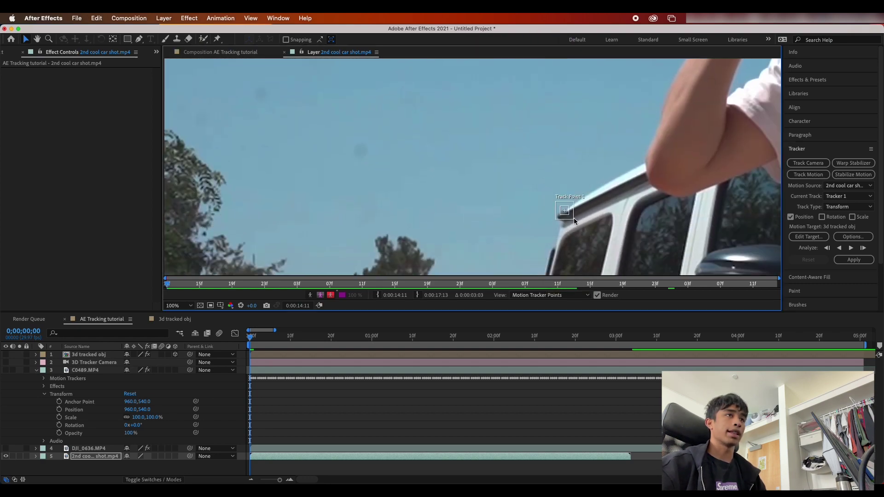
mouse_move(572, 219)
drag(573, 219, 544, 229)
click(850, 248)
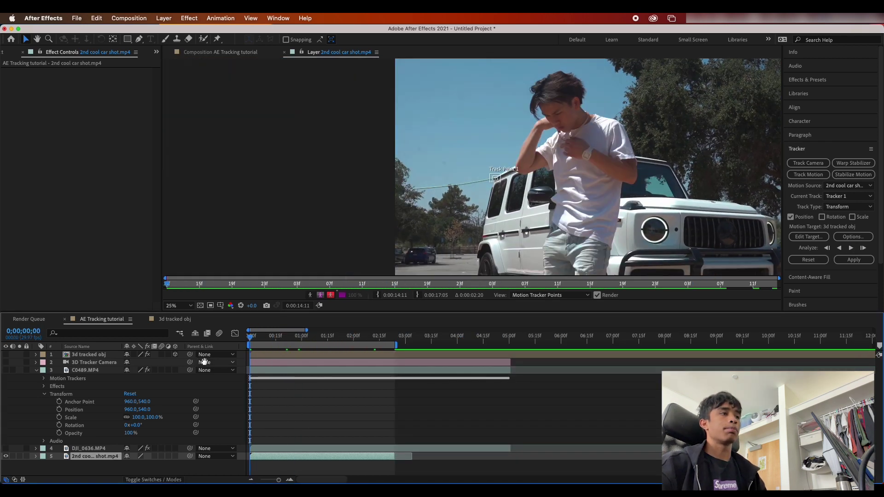
key(space)
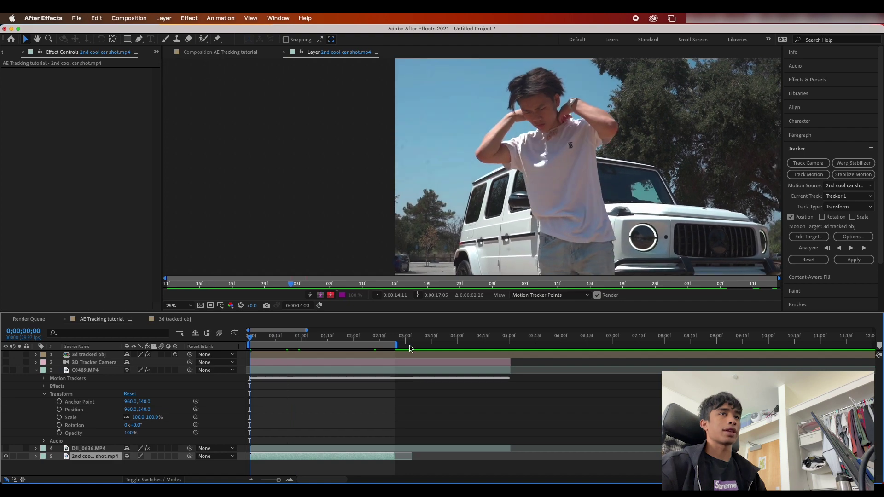
Add a new null object to the AE Tracking tutorial composition
click(165, 18)
mouse_move(168, 30)
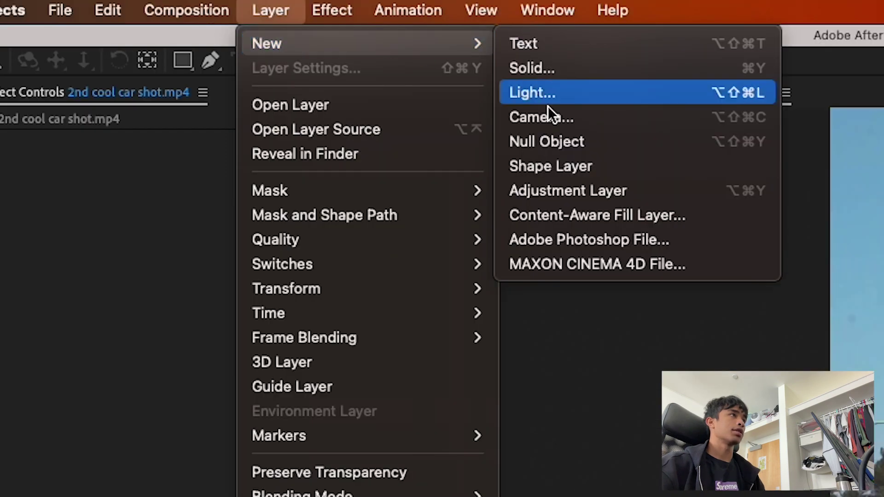
click(564, 140)
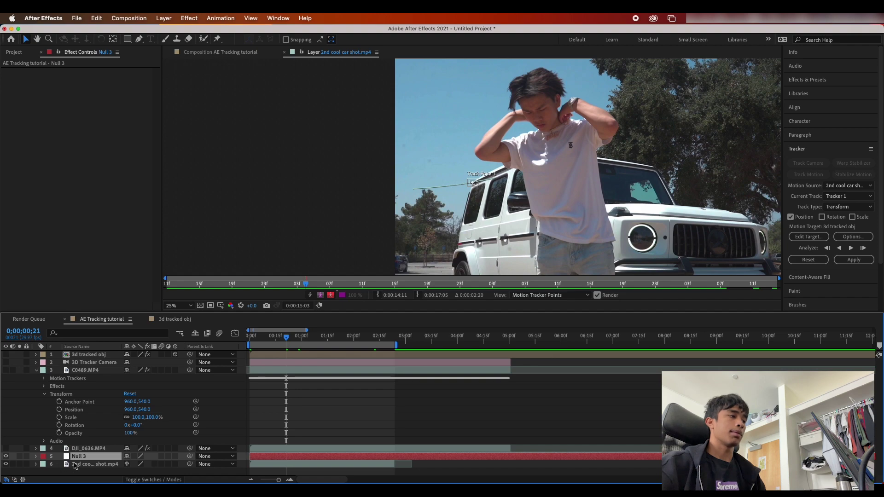
Set Null 3 as the motion target of the car shot's tracker and apply the tracking data to it
click(76, 465)
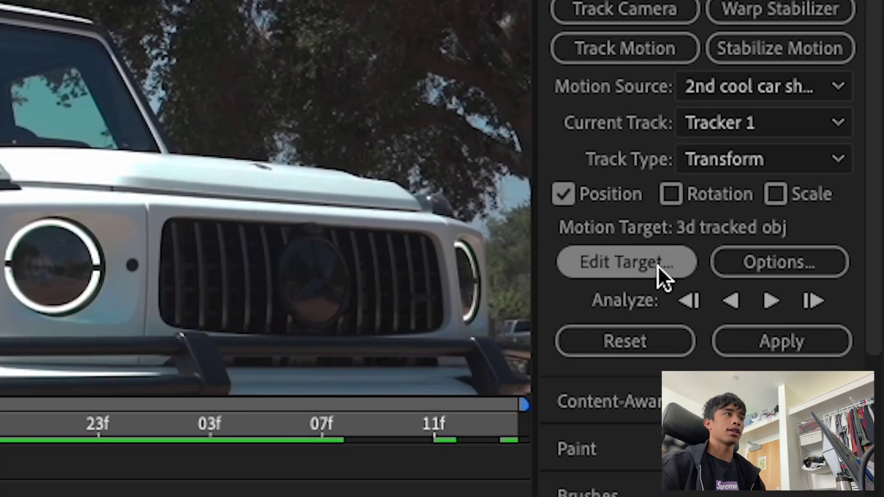
click(657, 265)
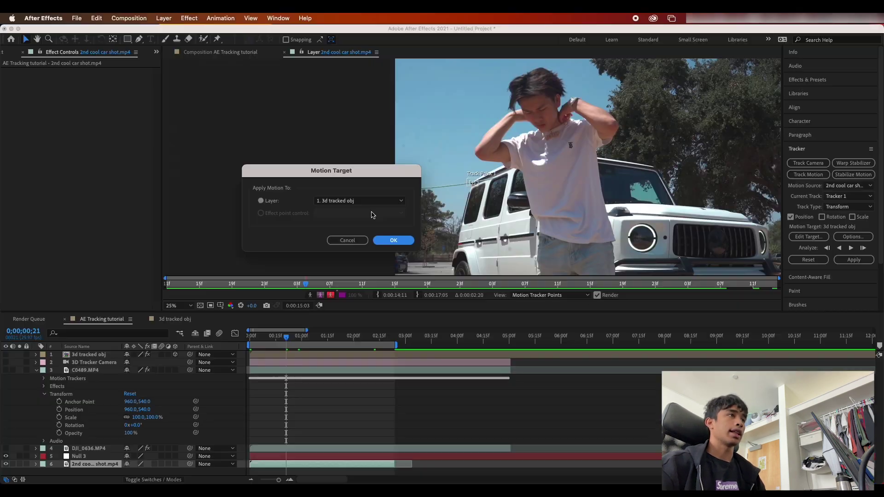
click(365, 201)
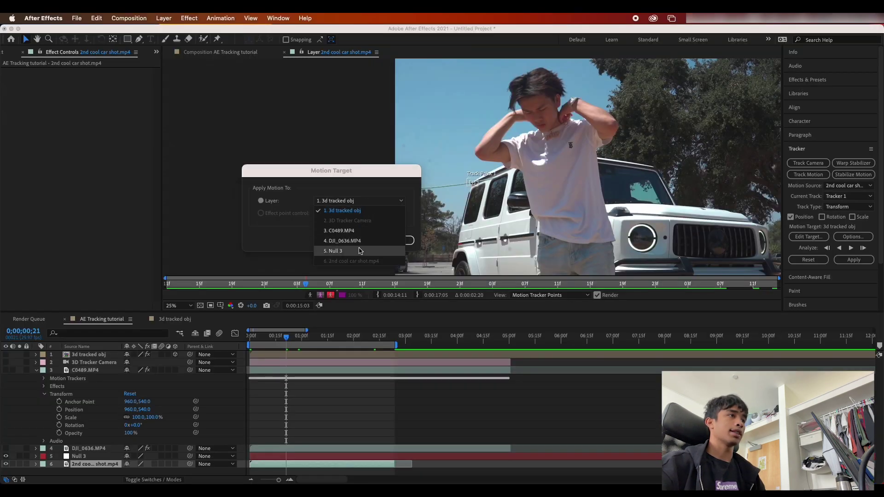
click(361, 251)
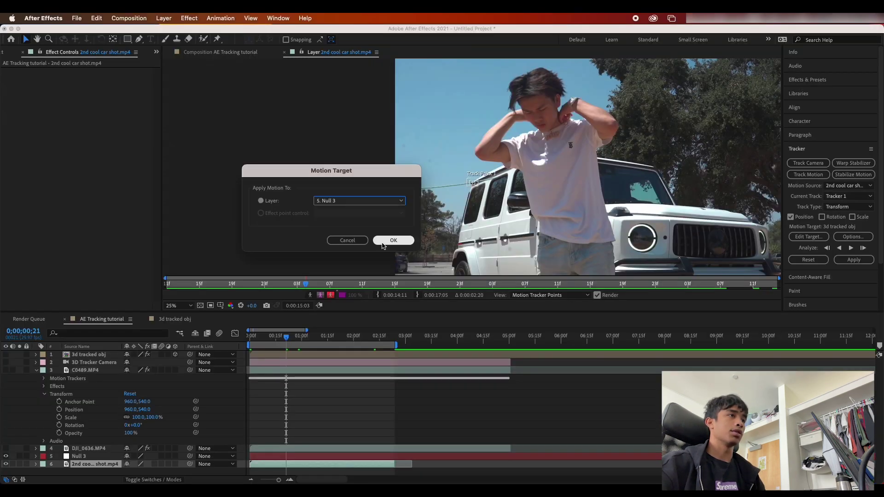
click(387, 243)
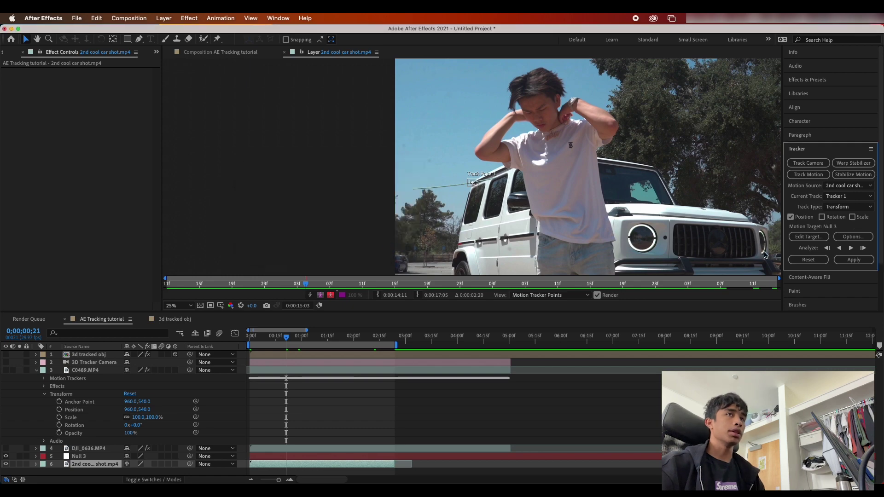
click(853, 260)
click(374, 224)
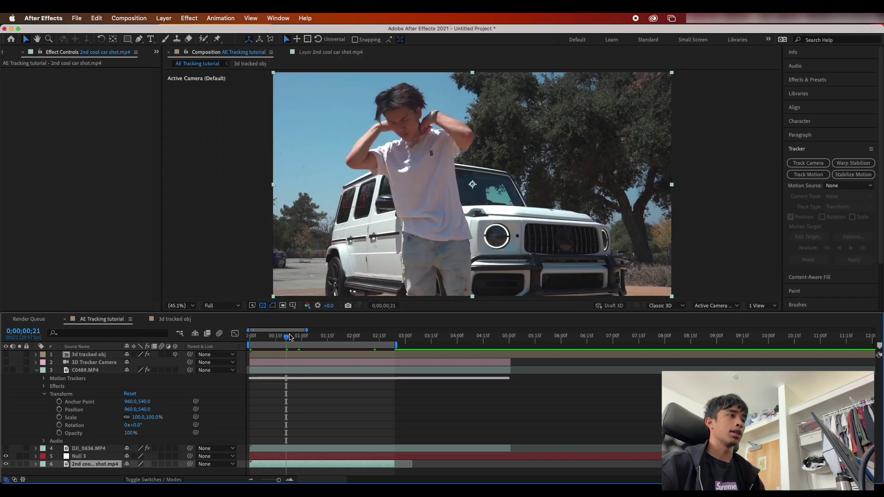
Return to the first frame and place planet.jpg in the sky beside the man, scaled to about 142%
drag(290, 338, 208, 356)
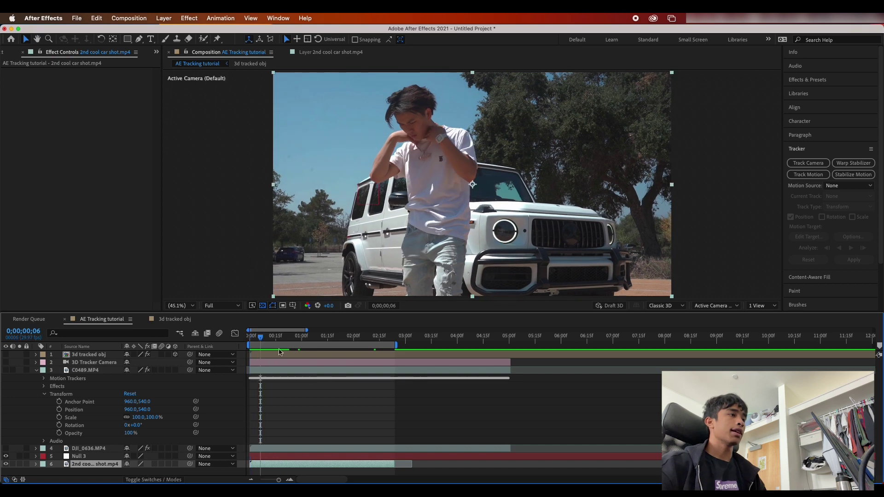
click(264, 355)
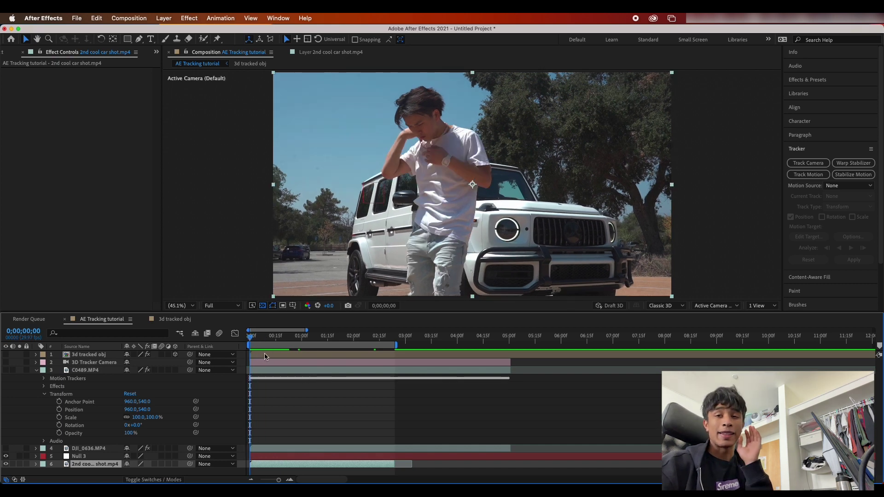
click(4, 53)
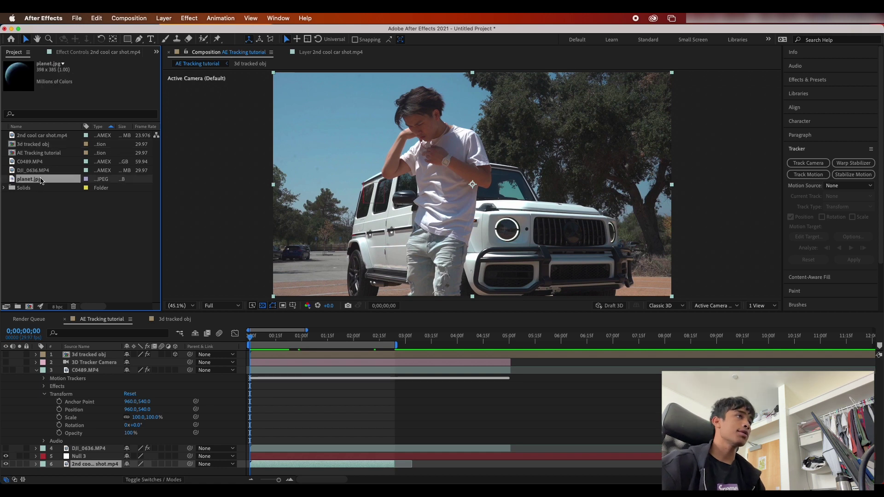
drag(46, 180, 325, 134)
click(35, 355)
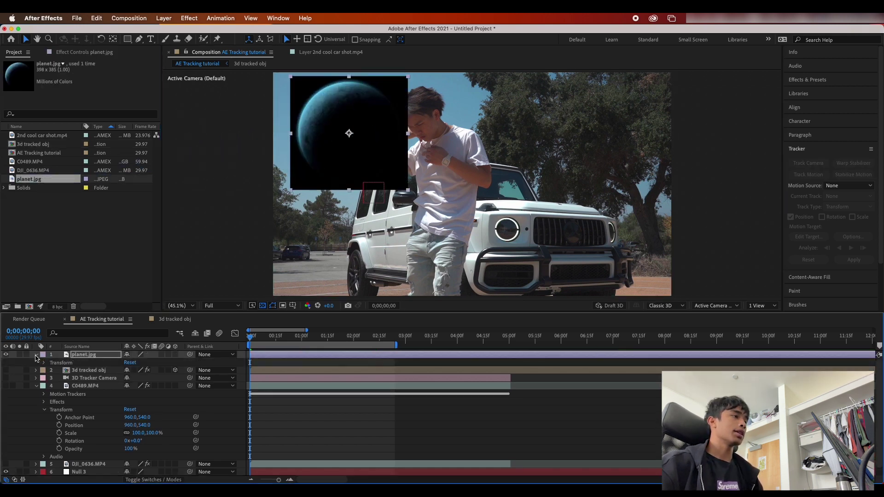
click(36, 354)
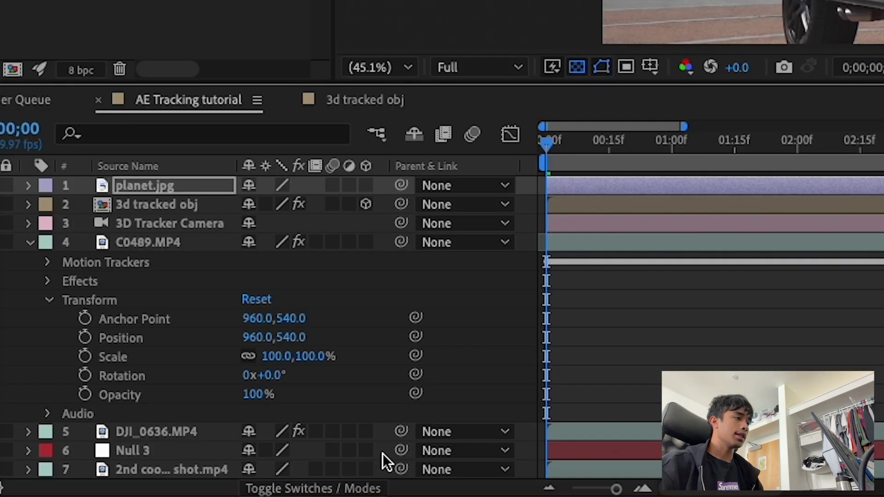
Parent the planet.jpg layer to Null 3 and preview its movement with the shot
drag(112, 393, 128, 450)
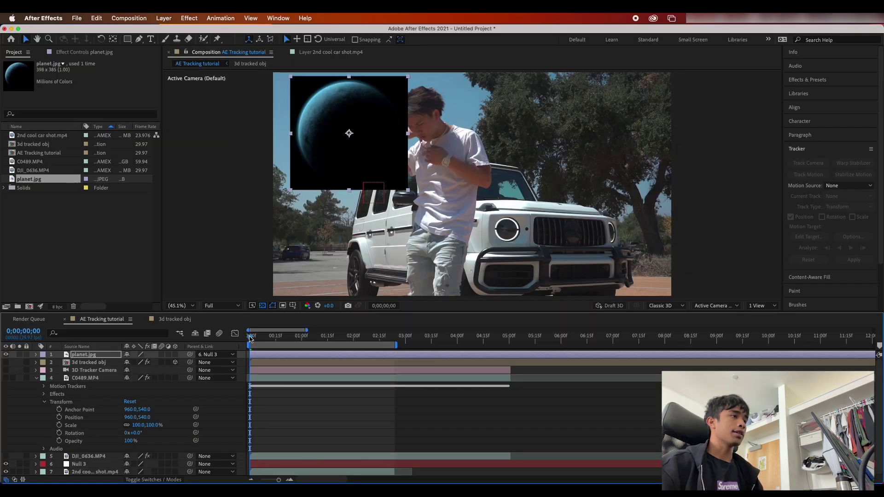
key(space)
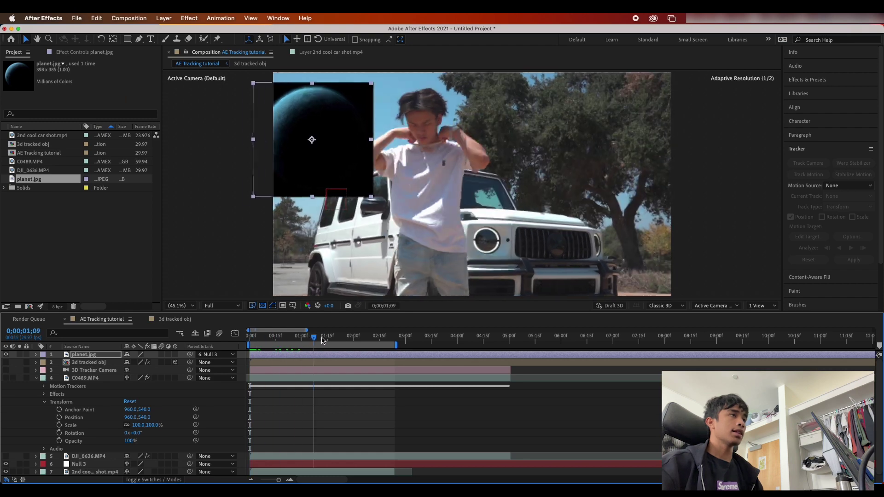
key(space)
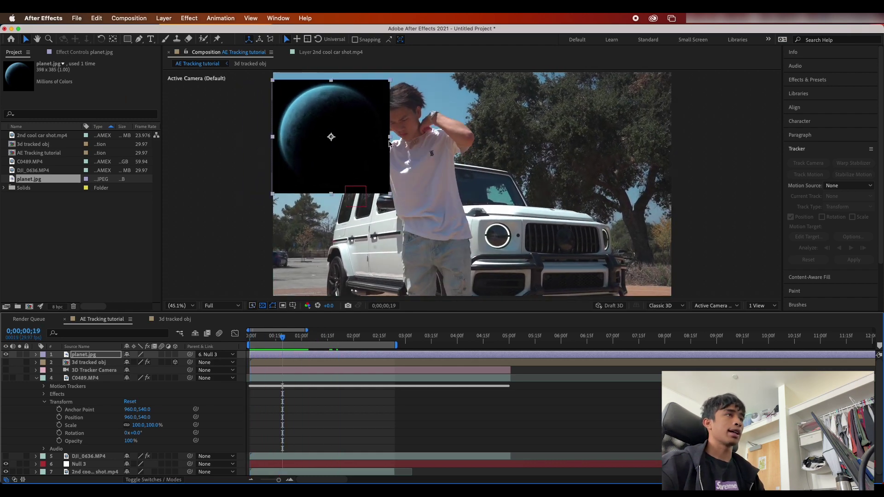
Set the planet.jpg layer's blending mode to Screen and preview the result
click(36, 354)
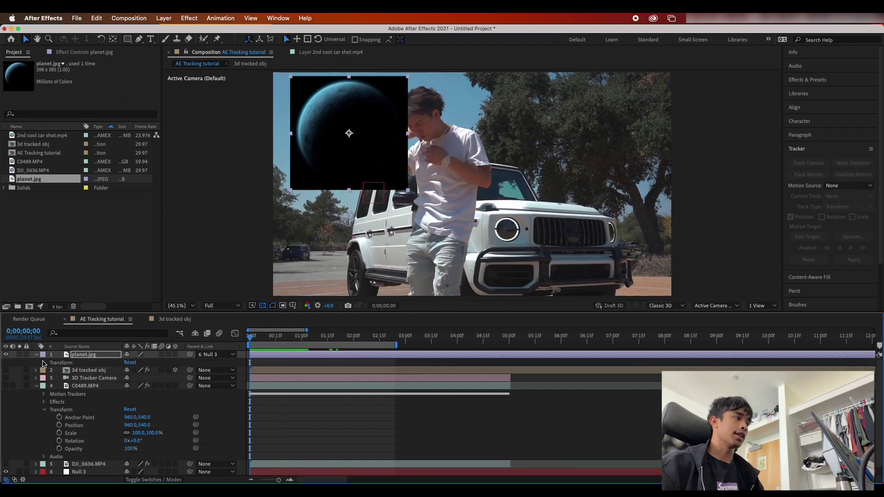
click(44, 363)
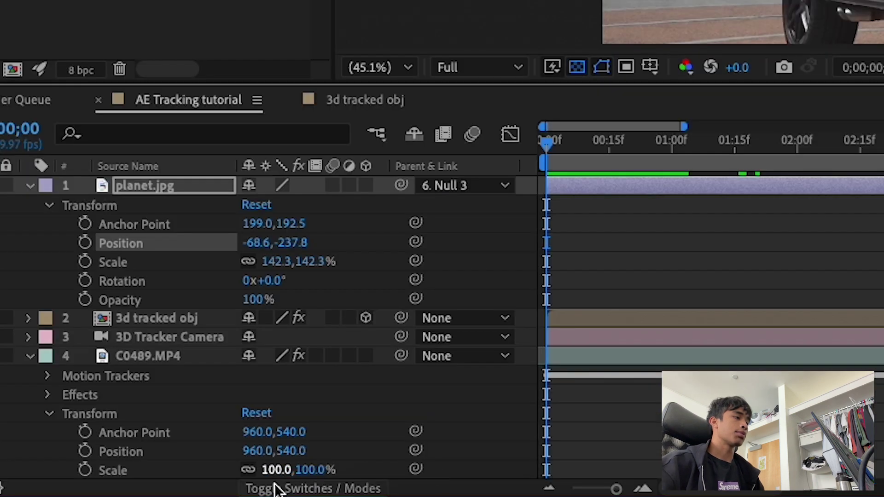
click(136, 480)
click(283, 185)
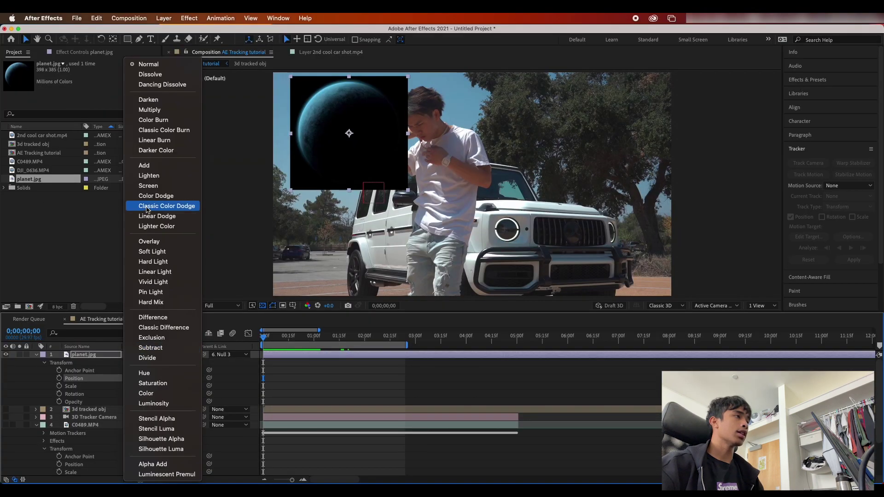
click(148, 185)
key(space)
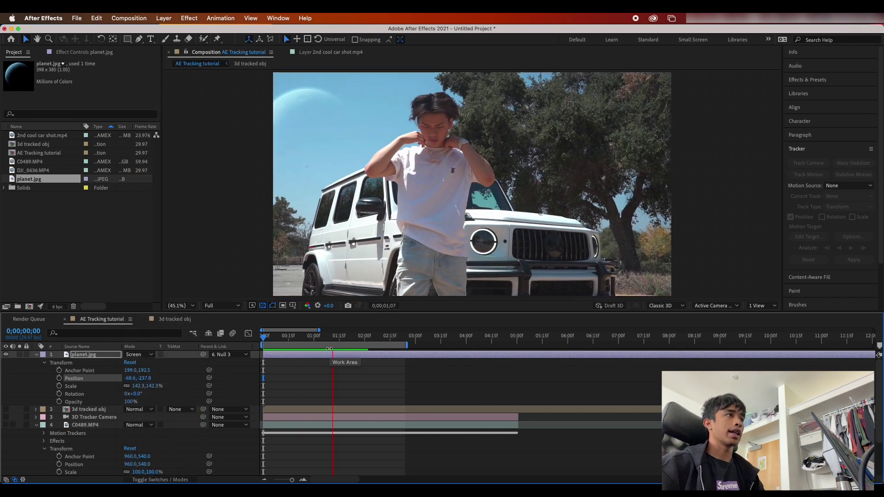
key(space)
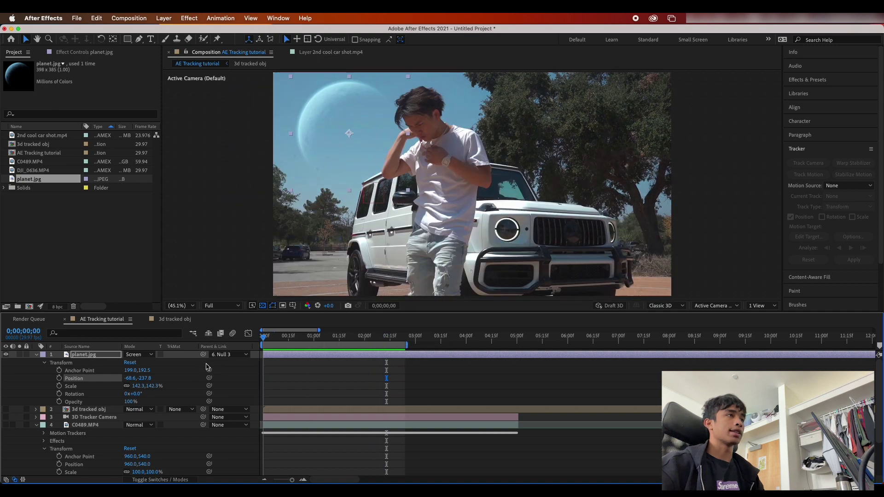
Play and scrub the start of the composition repeatedly to check how the planet follows the camera movement
drag(263, 347, 307, 347)
key(space)
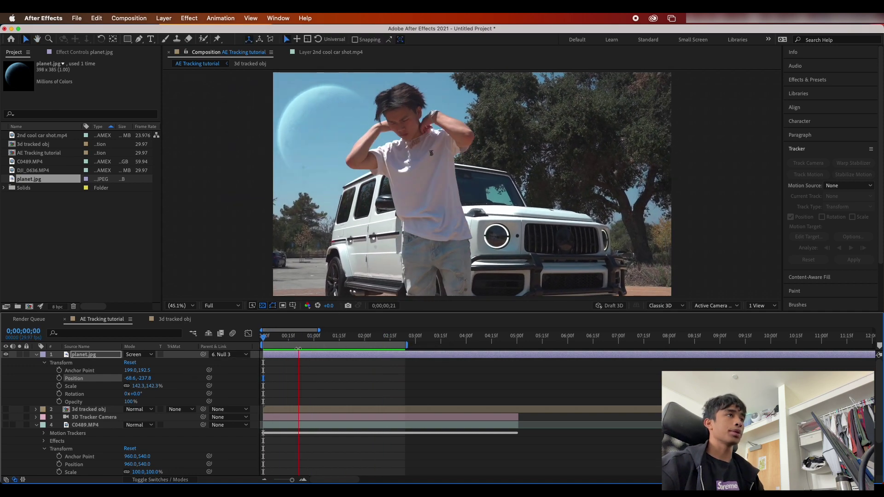
key(space)
click(366, 186)
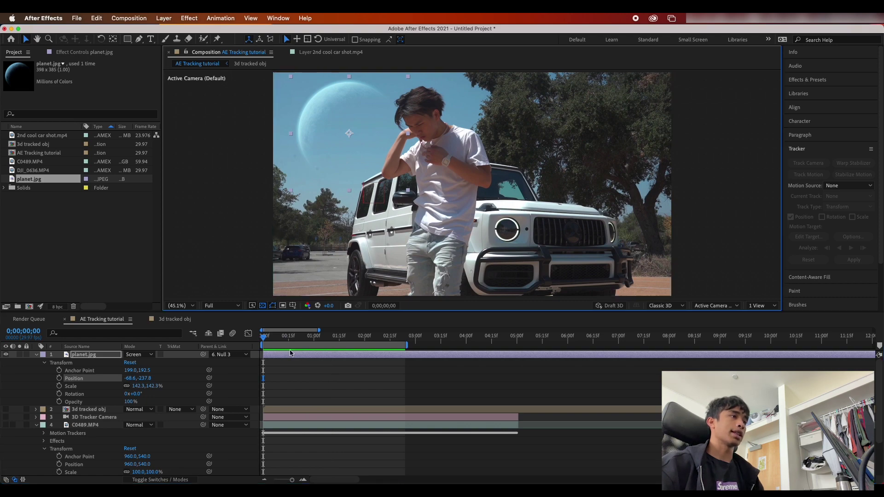
drag(264, 336, 303, 341)
key(space)
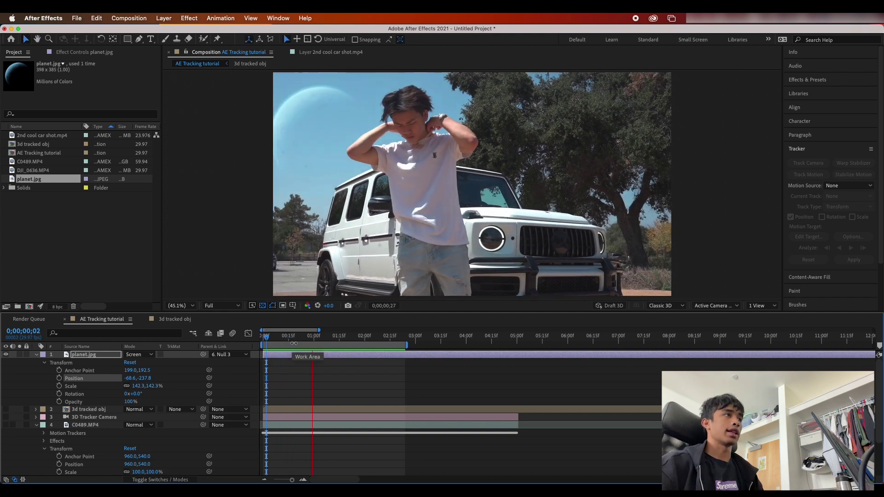
key(space)
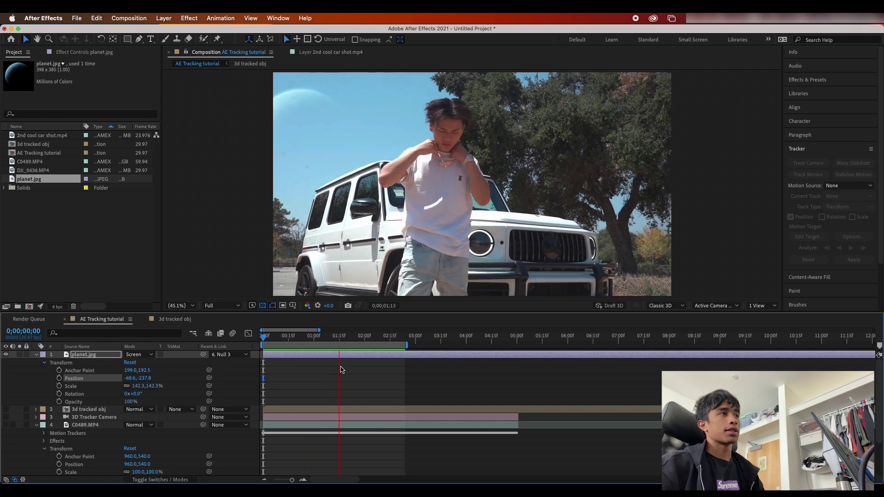
key(space)
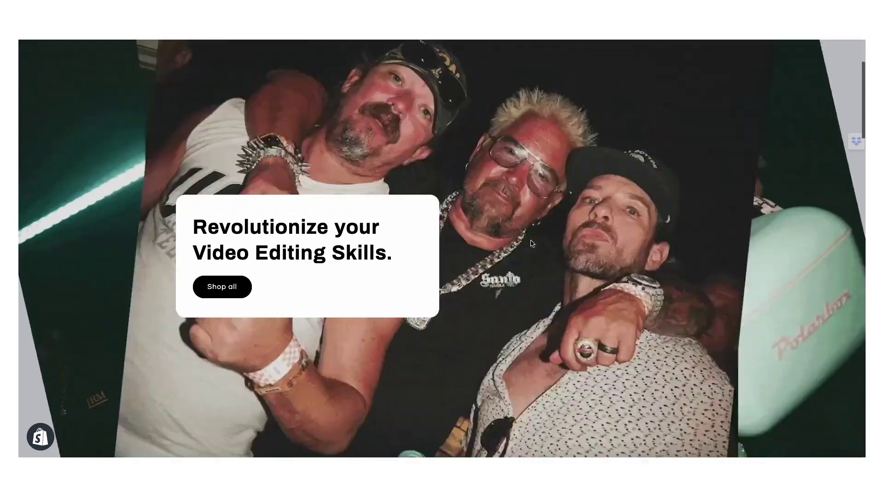
scroll(531, 244, down, 5)
scroll(530, 244, down, 10)
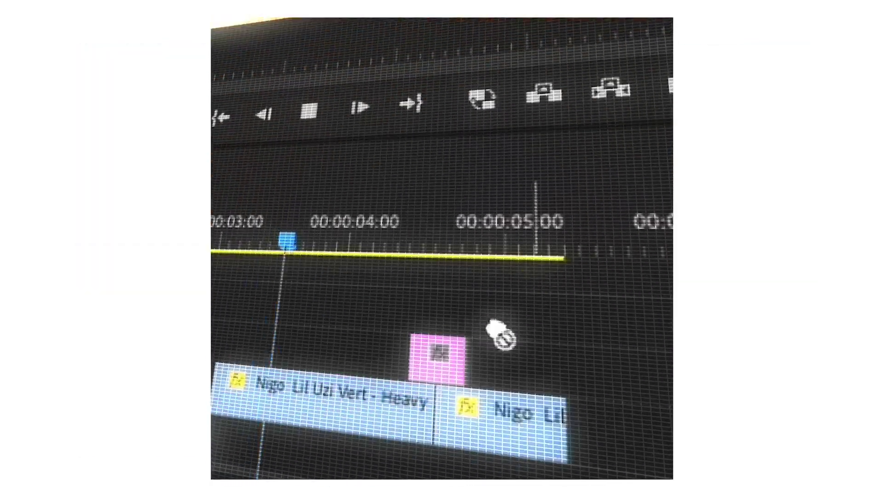
drag(663, 245, 377, 422)
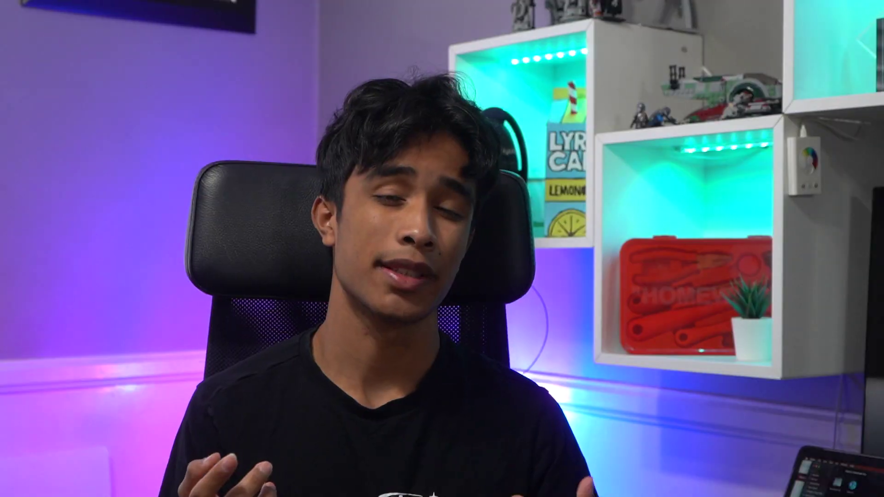